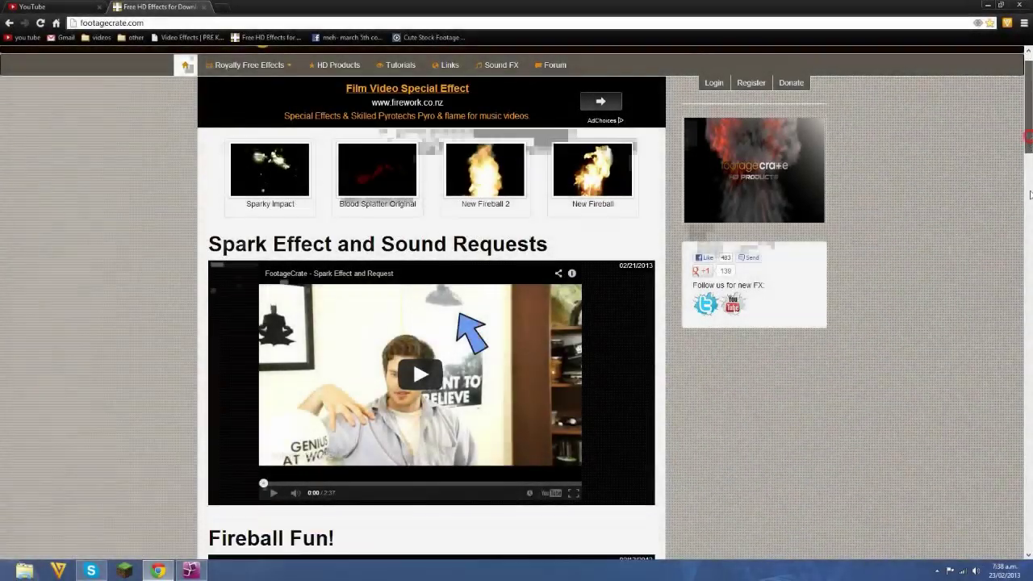
- Look through the featured effects and the video posts on the FootageCrate homepage
{"action": "scroll", "coordinate": [1029, 193], "scroll_direction": "down", "scroll_amount": 4}
{"action": "scroll", "coordinate": [1030, 194], "scroll_direction": "up", "scroll_amount": 5}
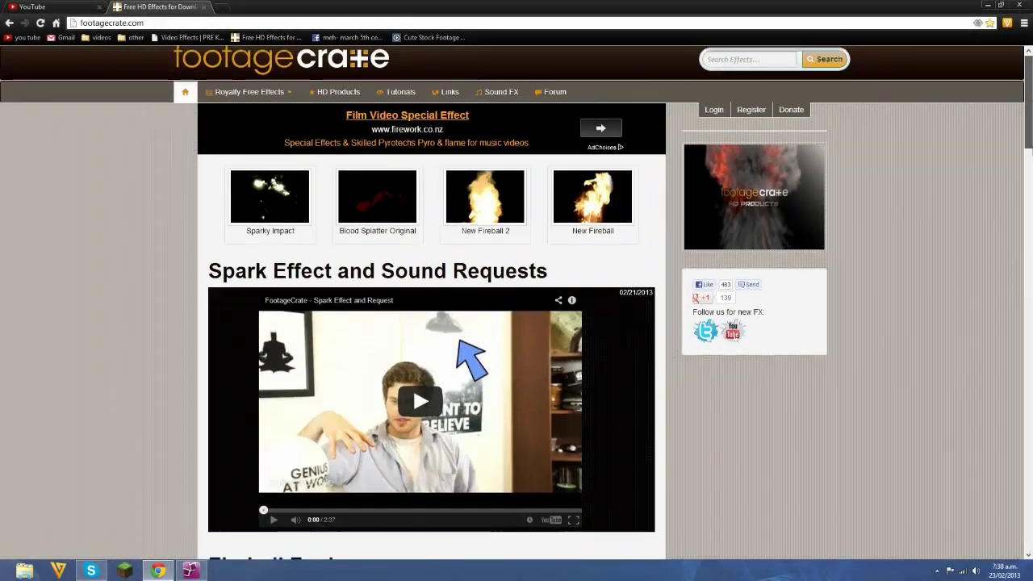
{"action": "scroll", "coordinate": [516, 303], "scroll_direction": "down", "scroll_amount": 1}
{"action": "scroll", "coordinate": [516, 303], "scroll_direction": "up", "scroll_amount": 1}
{"action": "scroll", "coordinate": [1018, 190], "scroll_direction": "down", "scroll_amount": 4}
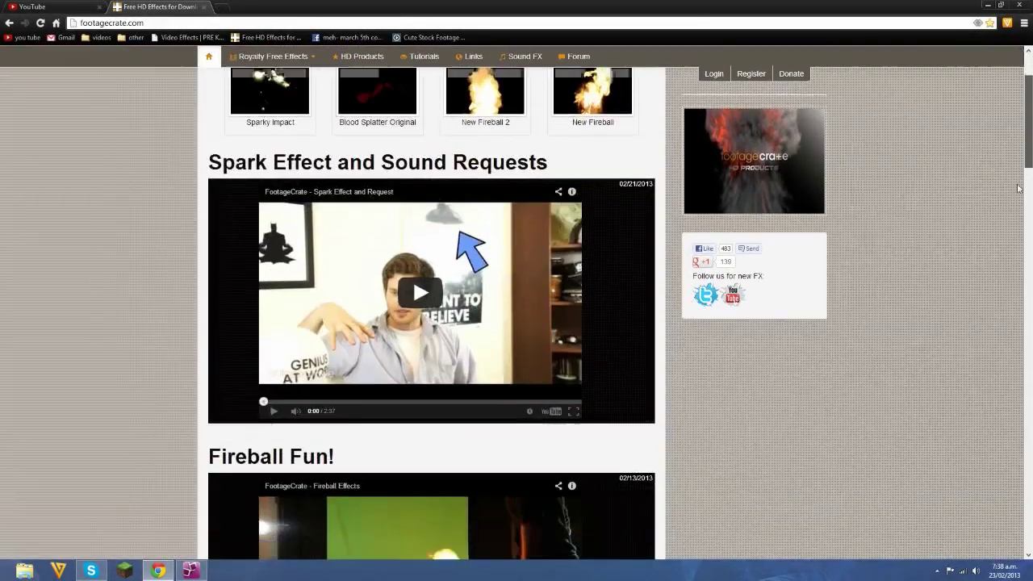
{"action": "scroll", "coordinate": [1017, 191], "scroll_direction": "down", "scroll_amount": 3}
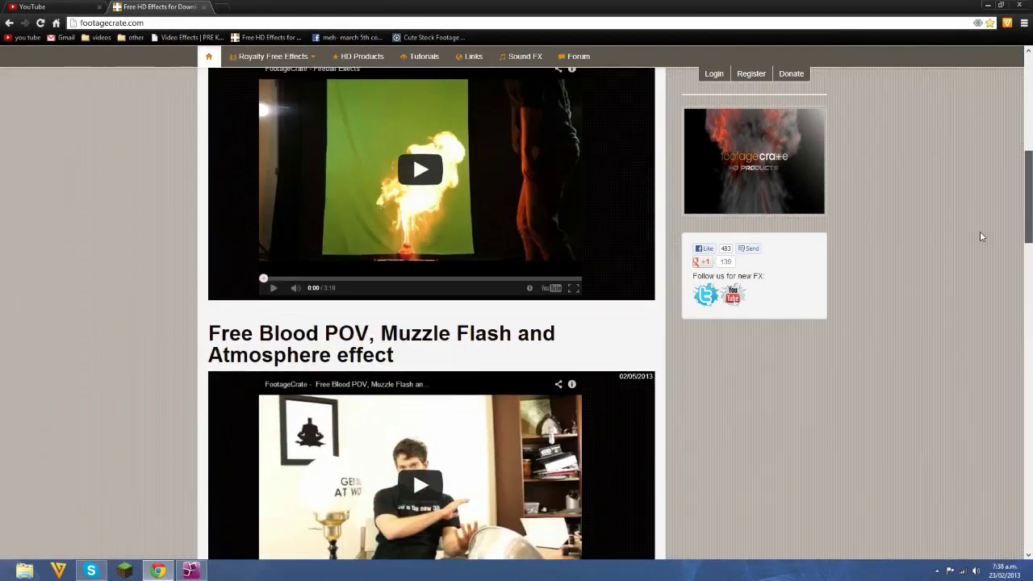
{"action": "scroll", "coordinate": [980, 230], "scroll_direction": "up", "scroll_amount": 4}
{"action": "scroll", "coordinate": [998, 161], "scroll_direction": "up", "scroll_amount": 3}
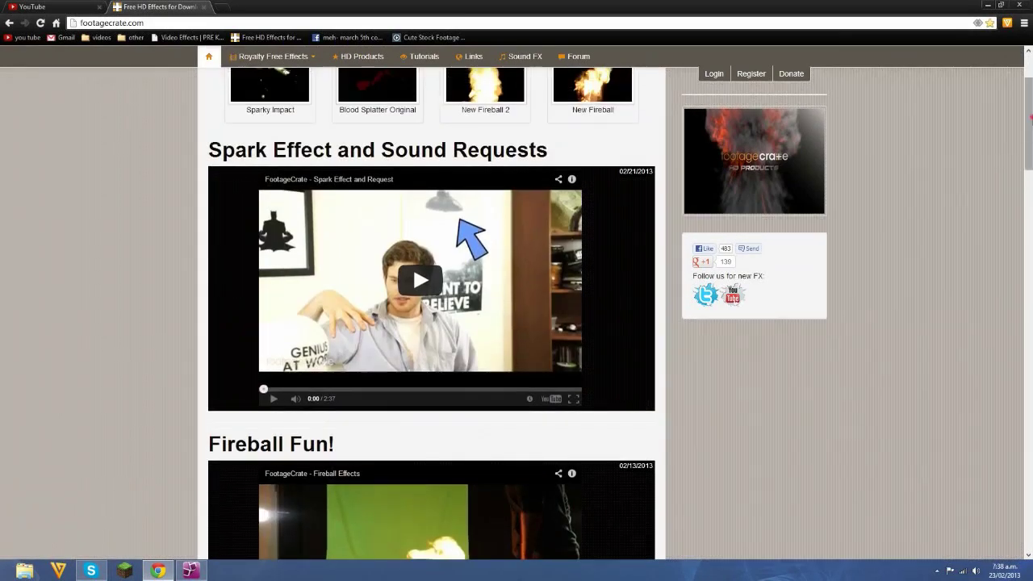
{"action": "scroll", "coordinate": [1025, 129], "scroll_direction": "down", "scroll_amount": 12}
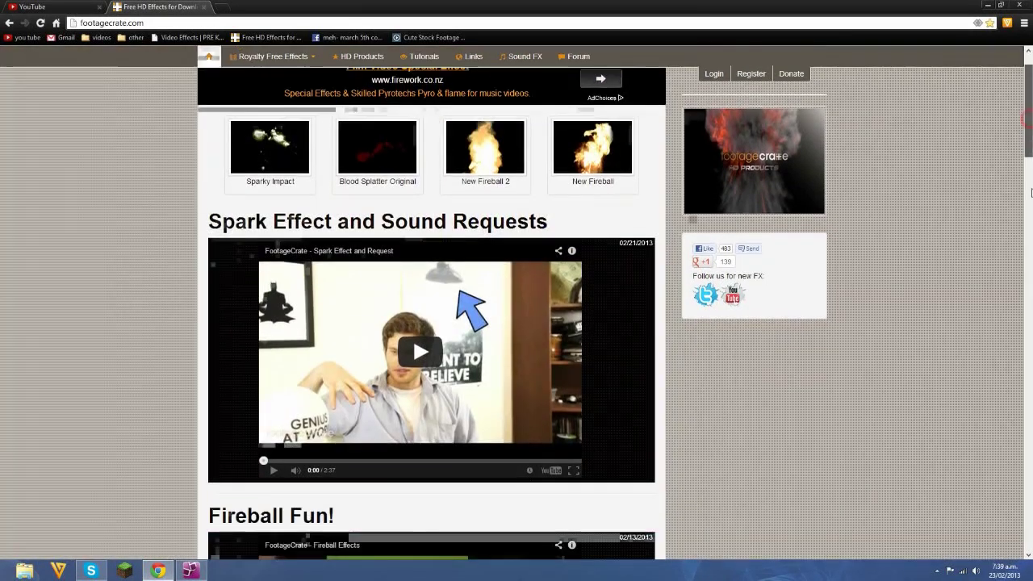
{"action": "scroll", "coordinate": [1011, 194], "scroll_direction": "up", "scroll_amount": 4}
{"action": "scroll", "coordinate": [1011, 194], "scroll_direction": "up", "scroll_amount": 5}
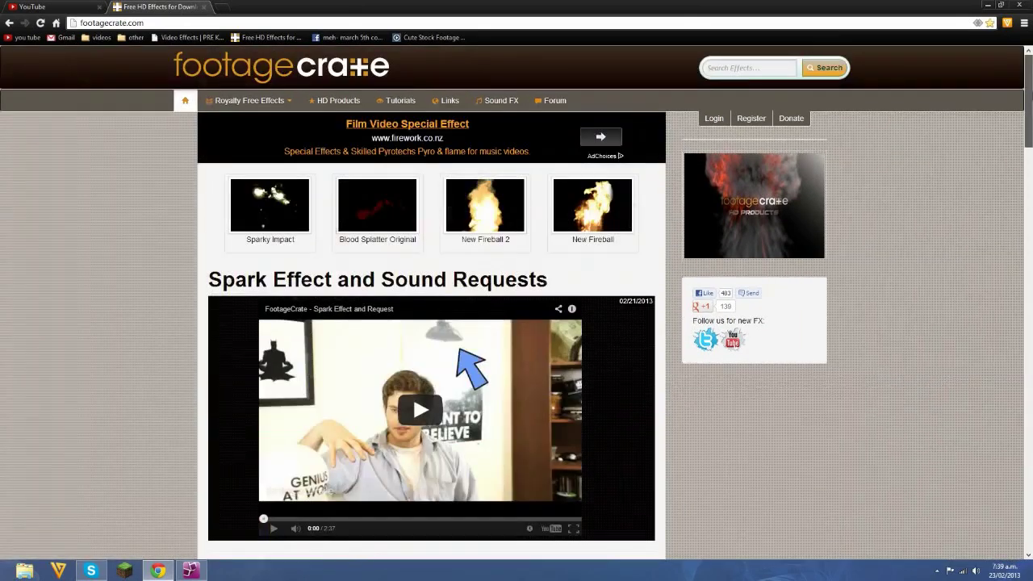
- Open the Muzzle Flashes category of the royalty-free effects and look over its clips
{"action": "mouse_move", "coordinate": [269, 110]}
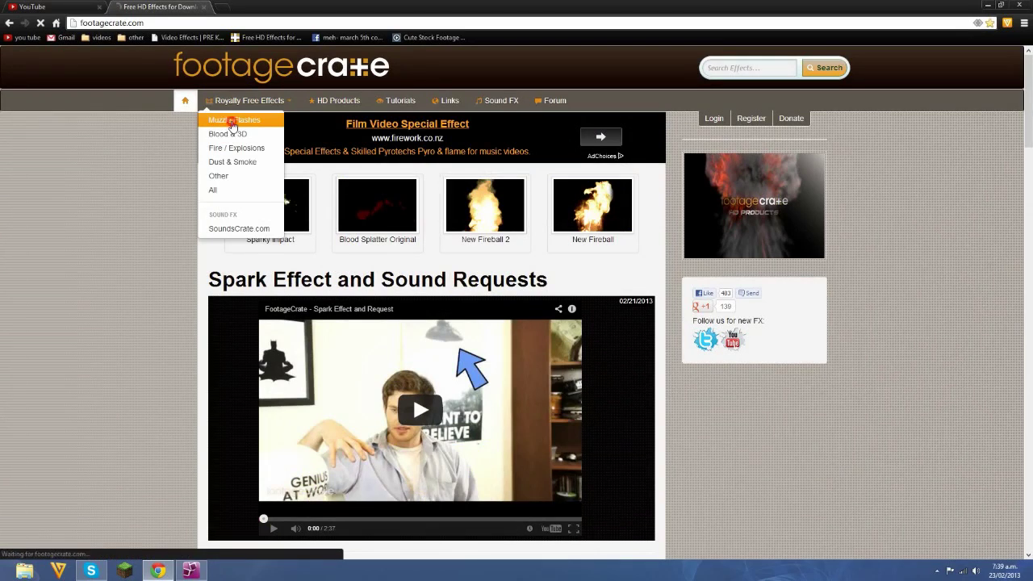
{"action": "left_click", "coordinate": [232, 121]}
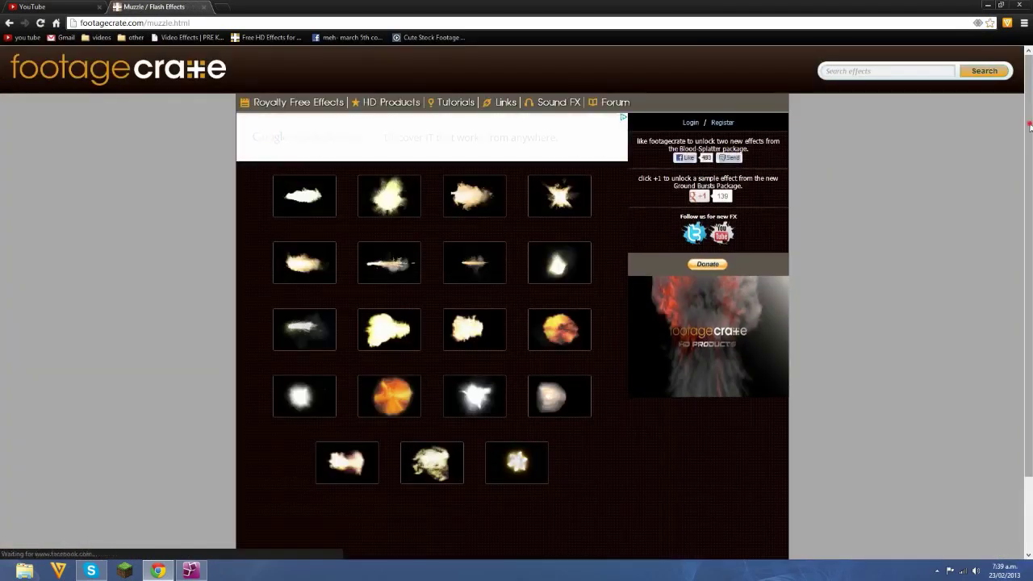
{"action": "scroll", "coordinate": [1029, 126], "scroll_direction": "down", "scroll_amount": 1}
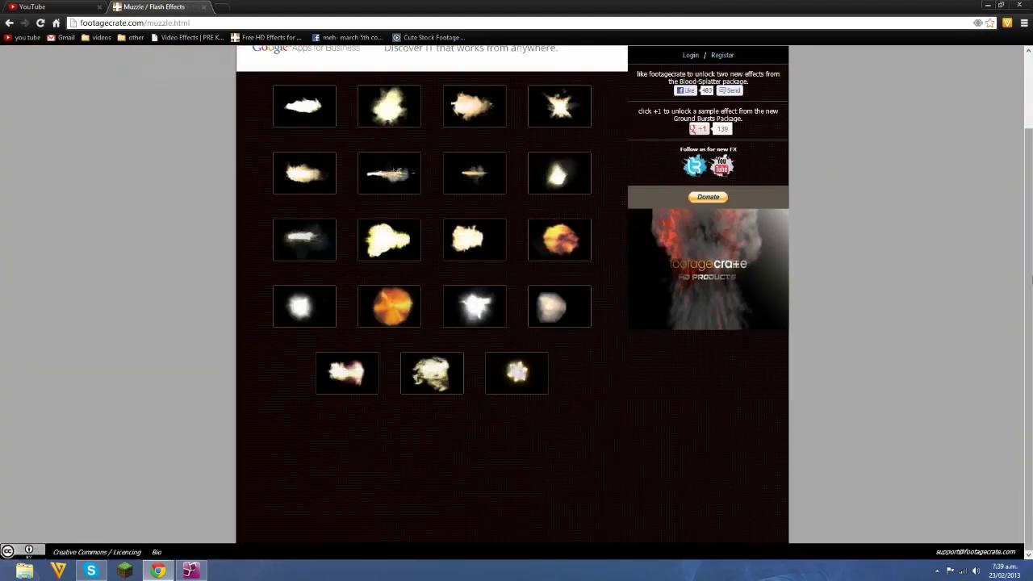
{"action": "scroll", "coordinate": [341, 88], "scroll_direction": "up", "scroll_amount": 1}
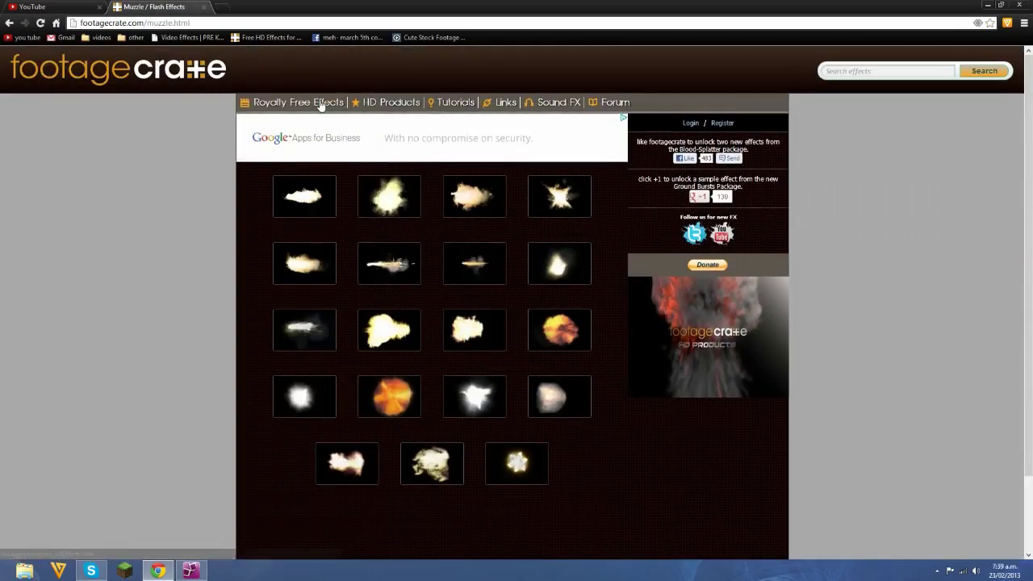
- Browse the royalty-free Blood & 3D effects, preview the Blood Spray - Side2 clip and close the preview
{"action": "mouse_move", "coordinate": [321, 105]}
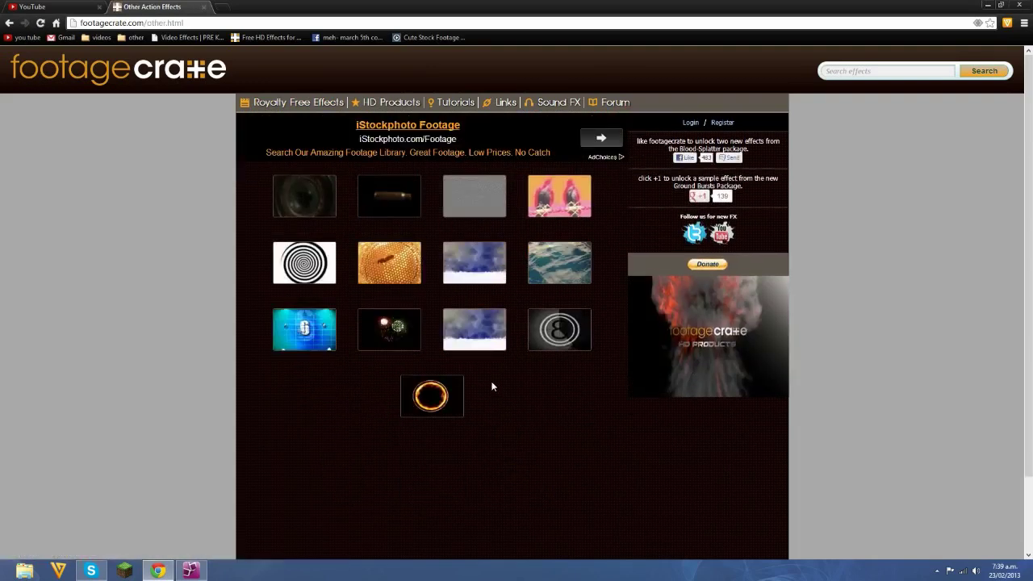
{"action": "left_click", "coordinate": [300, 103]}
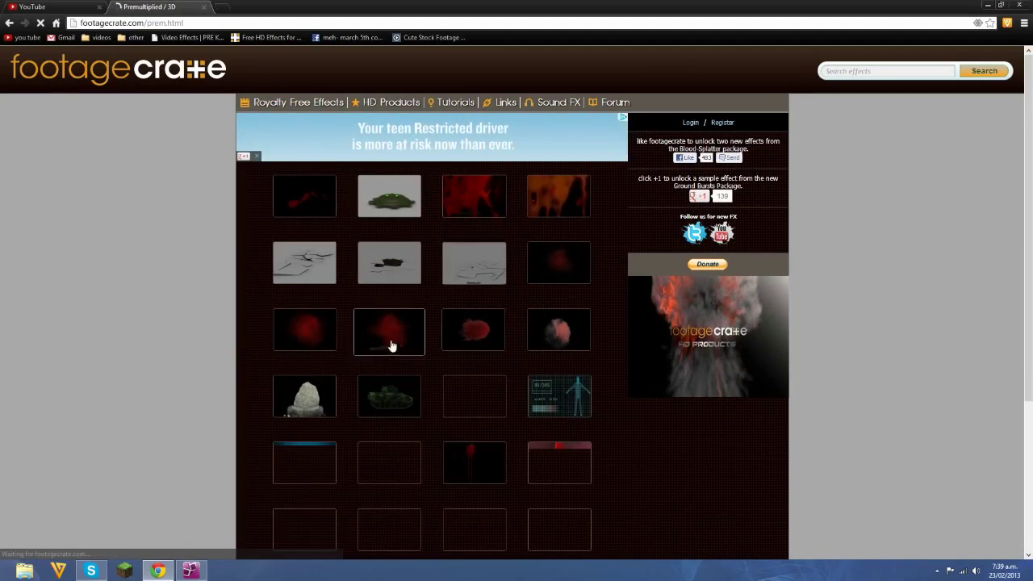
{"action": "left_click", "coordinate": [323, 342]}
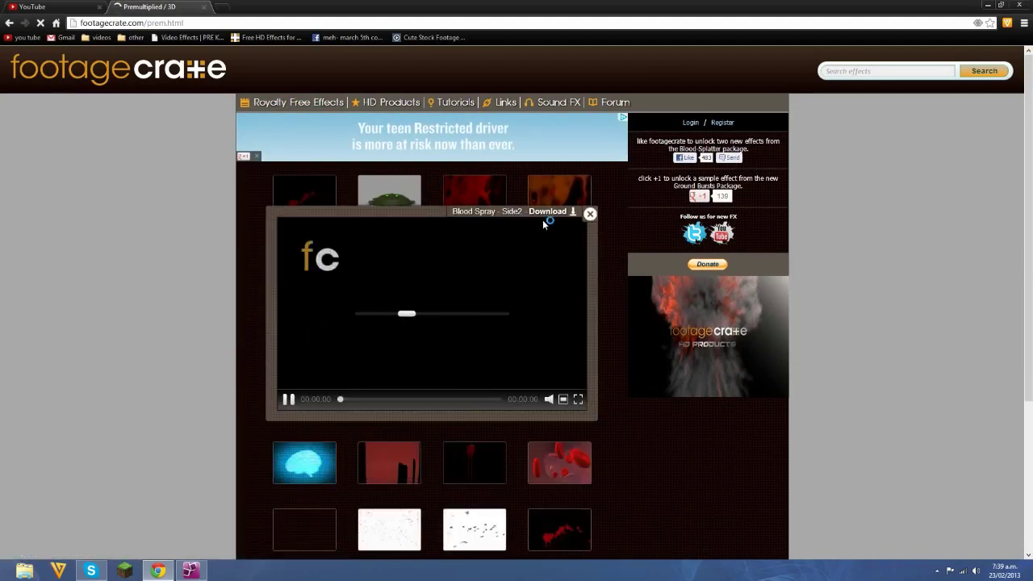
{"action": "left_click", "coordinate": [589, 213]}
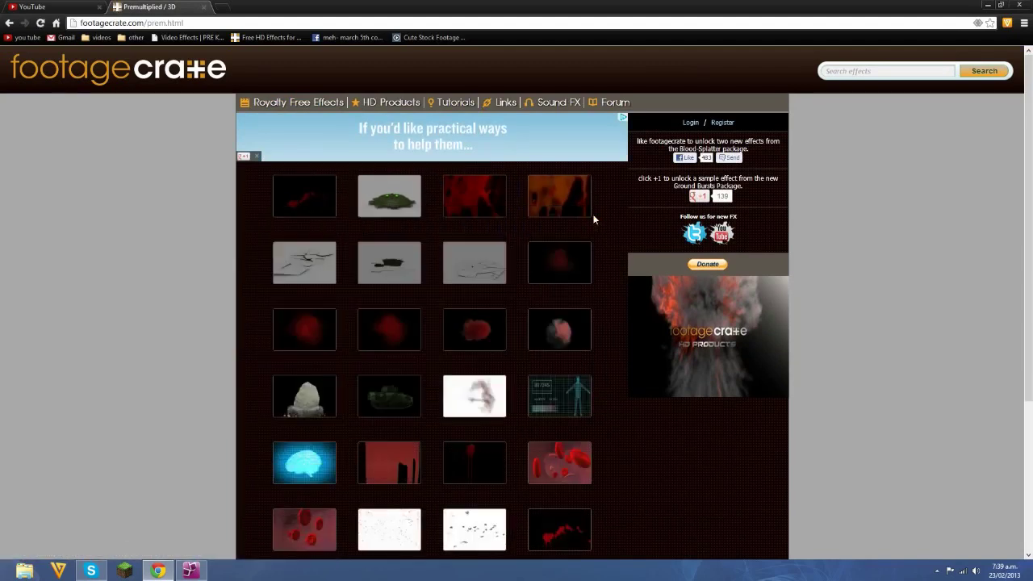
{"action": "left_click_drag", "start_coordinate": [1030, 189], "coordinate": [1019, 157]}
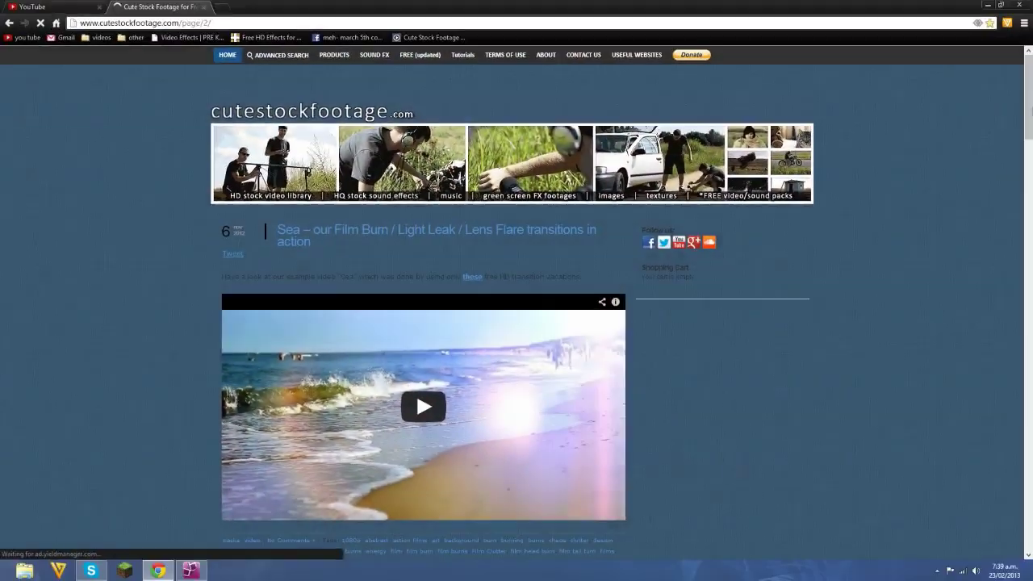
- Look through the posts on page 2 of cutestockfootage.com, from the Sea film burn transitions to the Half-Life 2 footage
{"action": "scroll", "coordinate": [1020, 246], "scroll_direction": "down", "scroll_amount": 10}
{"action": "left_click_drag", "start_coordinate": [1020, 246], "coordinate": [1027, 101]}
{"action": "scroll", "coordinate": [955, 281], "scroll_direction": "down", "scroll_amount": 15}
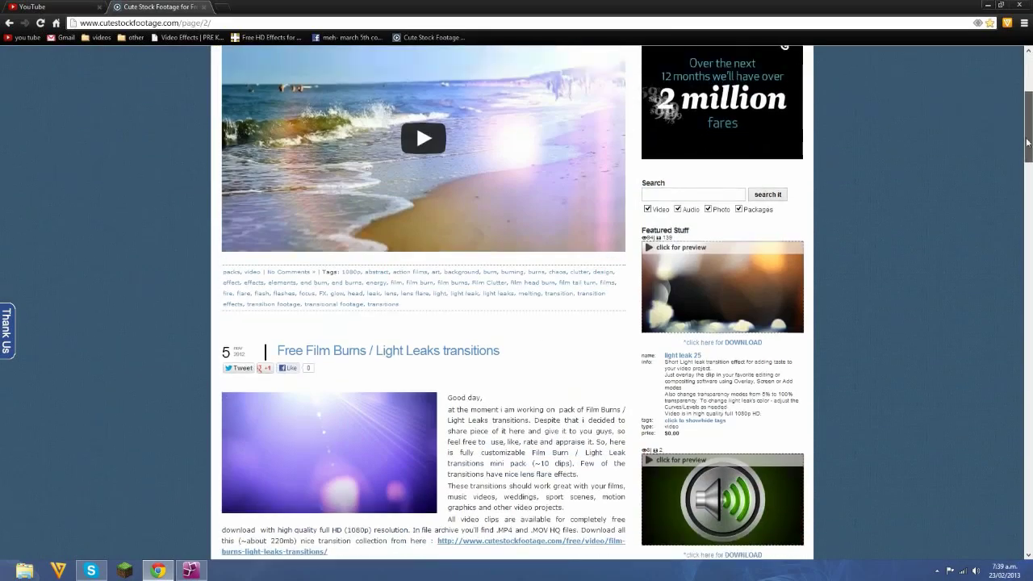
{"action": "scroll", "coordinate": [954, 281], "scroll_direction": "up", "scroll_amount": 15}
{"action": "scroll", "coordinate": [988, 302], "scroll_direction": "down", "scroll_amount": 15}
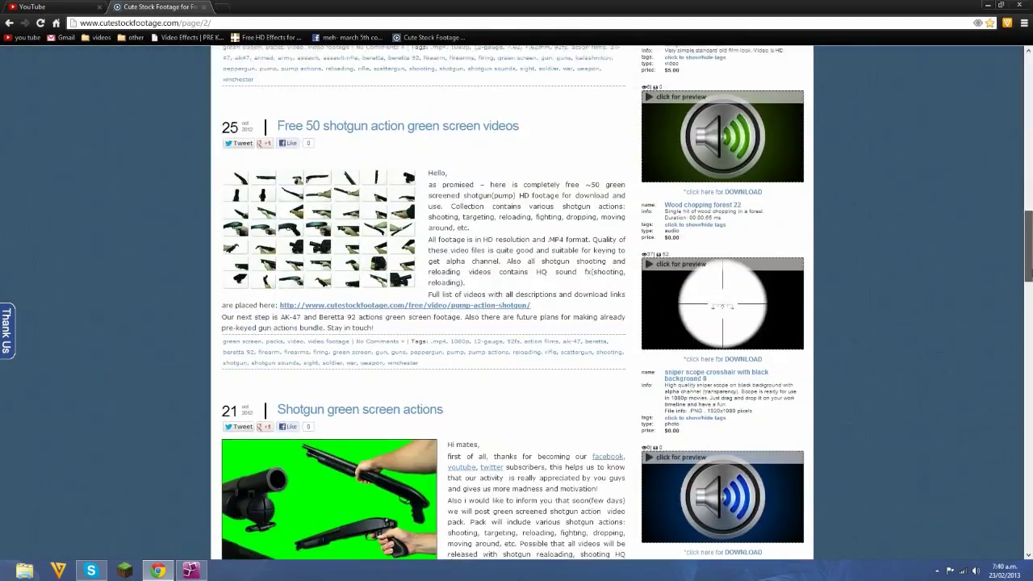
{"action": "scroll", "coordinate": [988, 302], "scroll_direction": "up", "scroll_amount": 15}
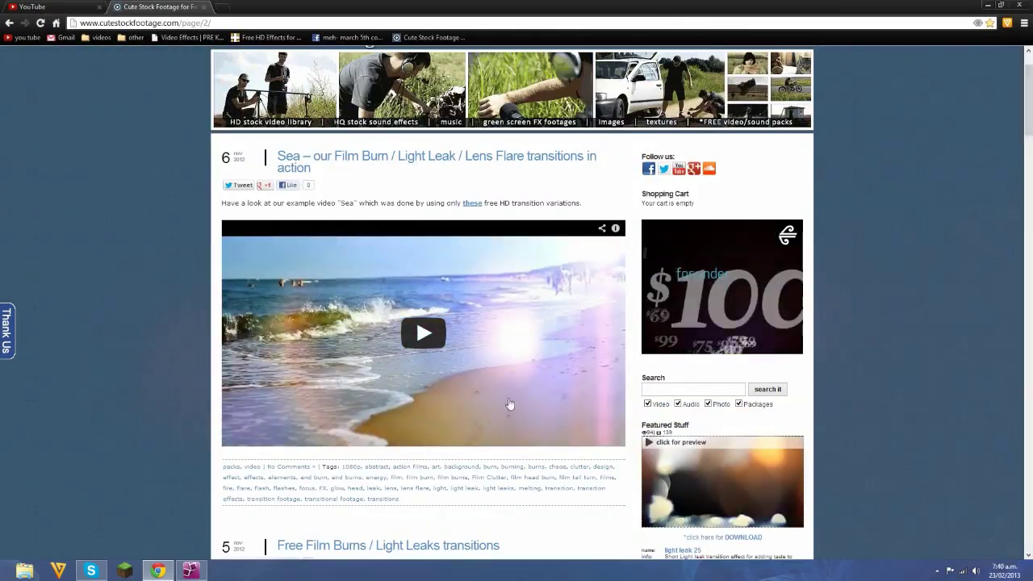
{"action": "scroll", "coordinate": [987, 283], "scroll_direction": "down", "scroll_amount": 20}
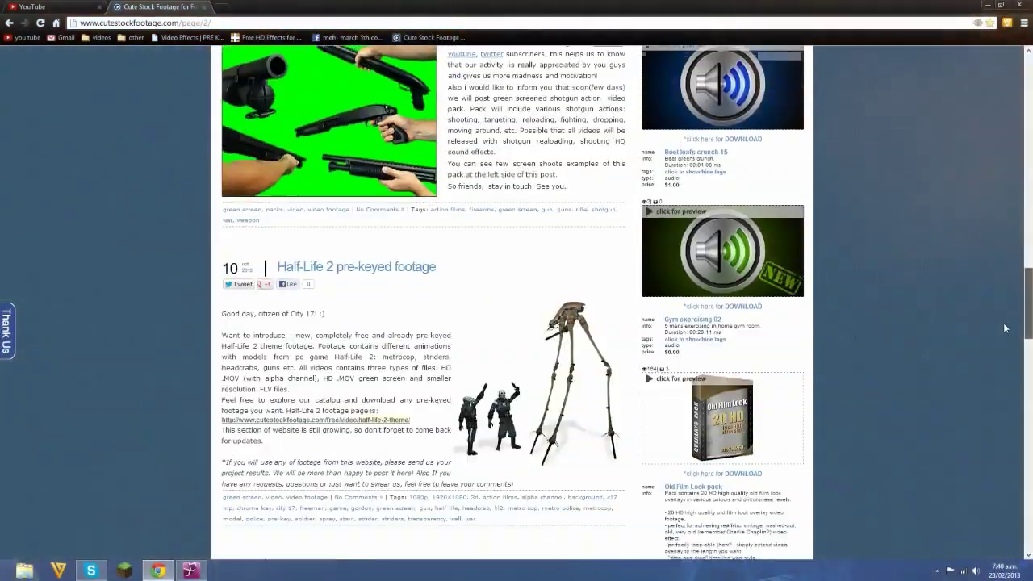
{"action": "scroll", "coordinate": [1004, 327], "scroll_direction": "down", "scroll_amount": 12}
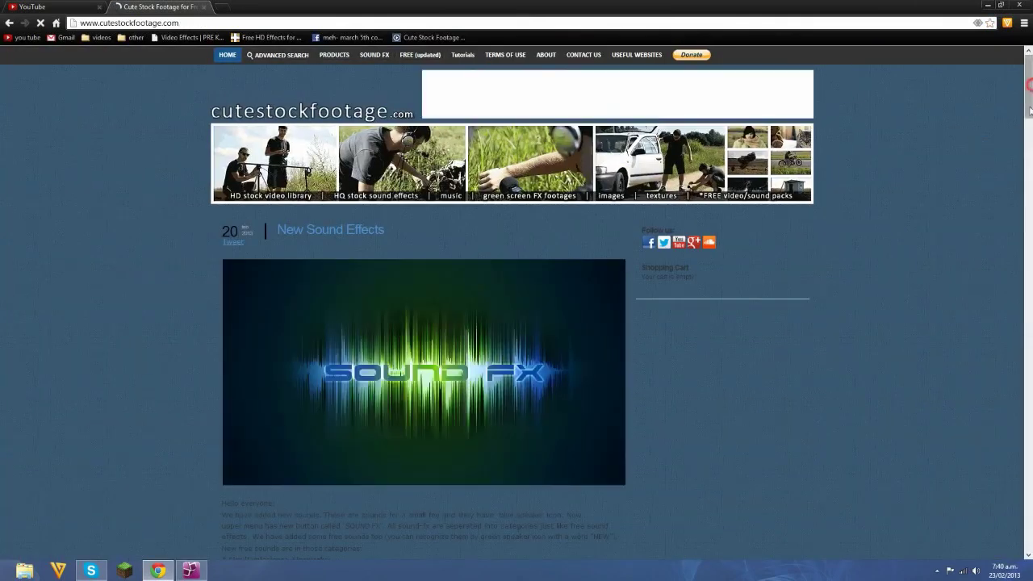
- Examine the newest posts on the cutestockfootage.com homepage, from New Sound Effects to the SnowFlakes HD pack
{"action": "scroll", "coordinate": [1003, 184], "scroll_direction": "down", "scroll_amount": 15}
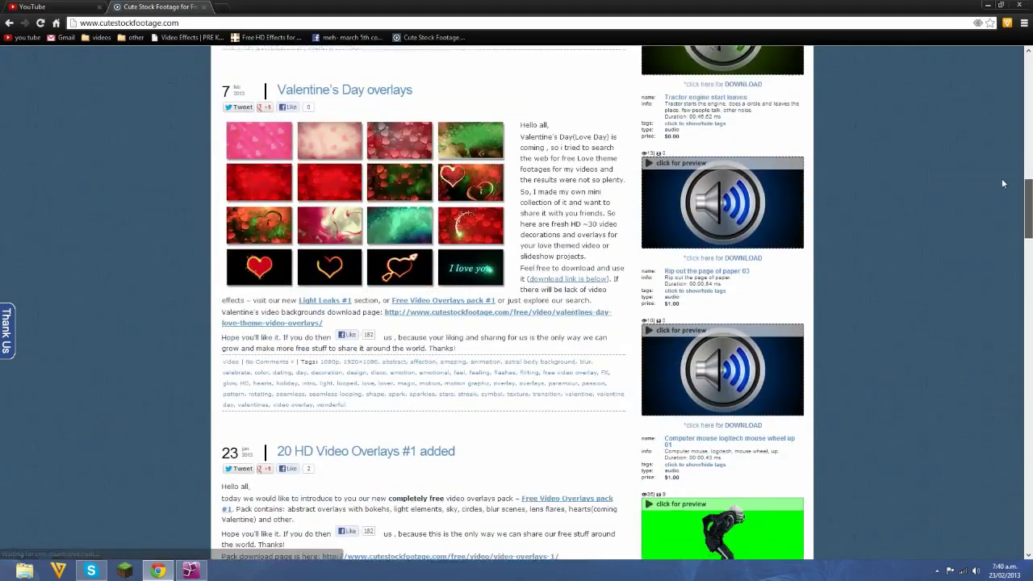
{"action": "scroll", "coordinate": [1003, 184], "scroll_direction": "up", "scroll_amount": 12}
{"action": "scroll", "coordinate": [984, 114], "scroll_direction": "down", "scroll_amount": 2}
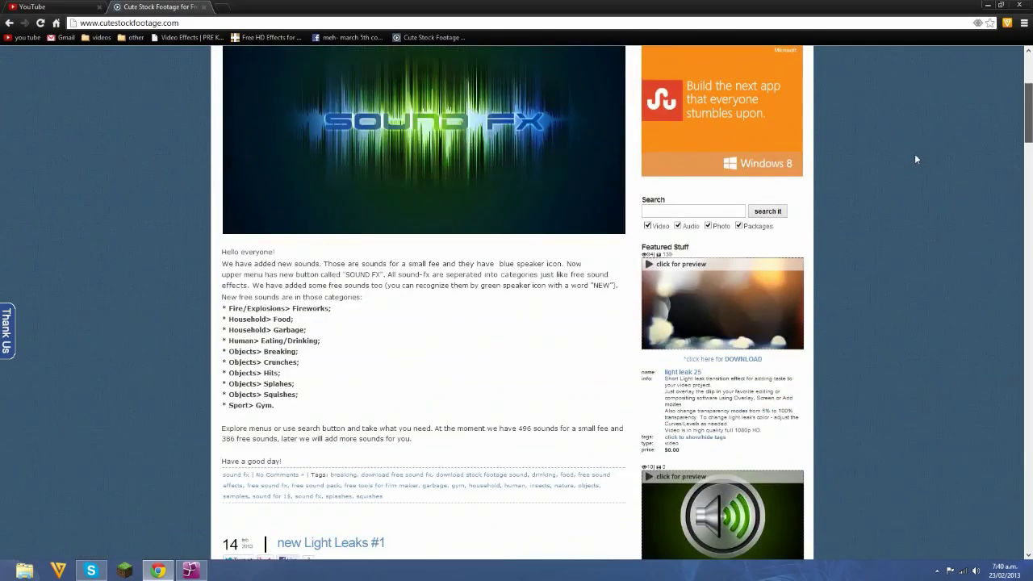
{"action": "scroll", "coordinate": [916, 159], "scroll_direction": "down", "scroll_amount": 8}
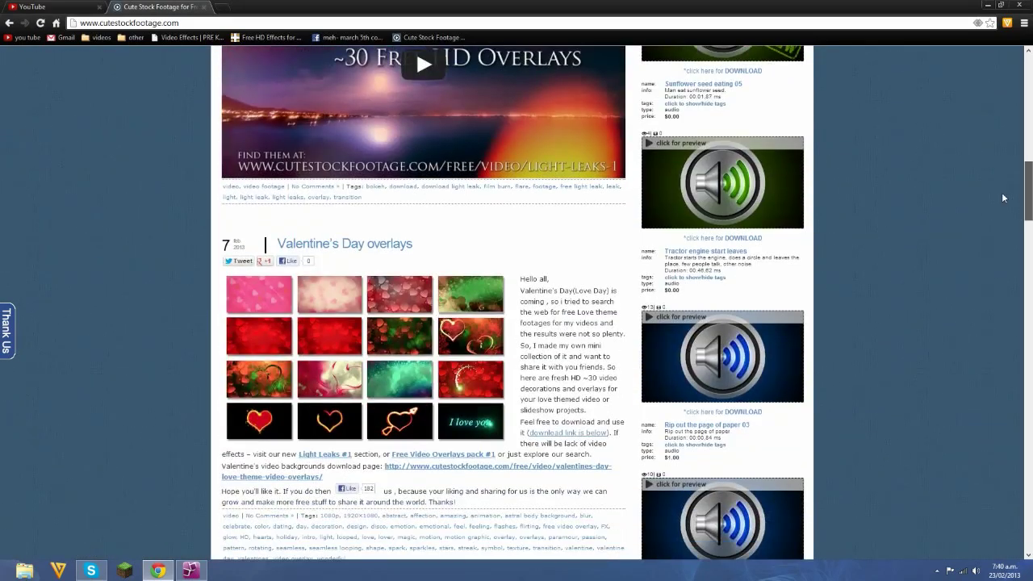
{"action": "scroll", "coordinate": [1002, 198], "scroll_direction": "down", "scroll_amount": 12}
{"action": "scroll", "coordinate": [991, 310], "scroll_direction": "down", "scroll_amount": 15}
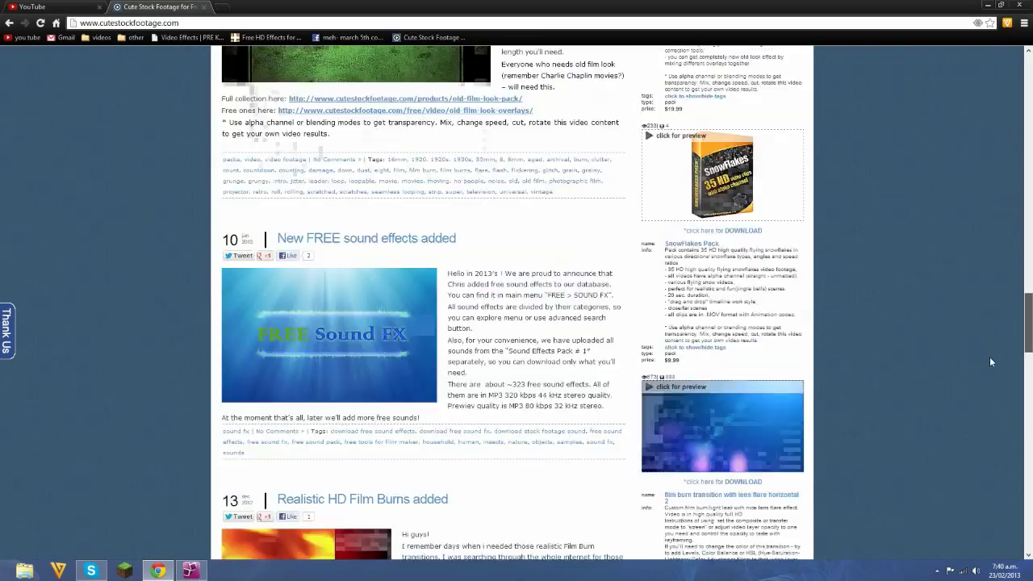
{"action": "mouse_move", "coordinate": [1030, 458]}
{"action": "left_mouse_down"}
{"action": "mouse_move", "coordinate": [1029, 489]}
{"action": "mouse_move", "coordinate": [1019, 455]}
{"action": "left_mouse_up"}
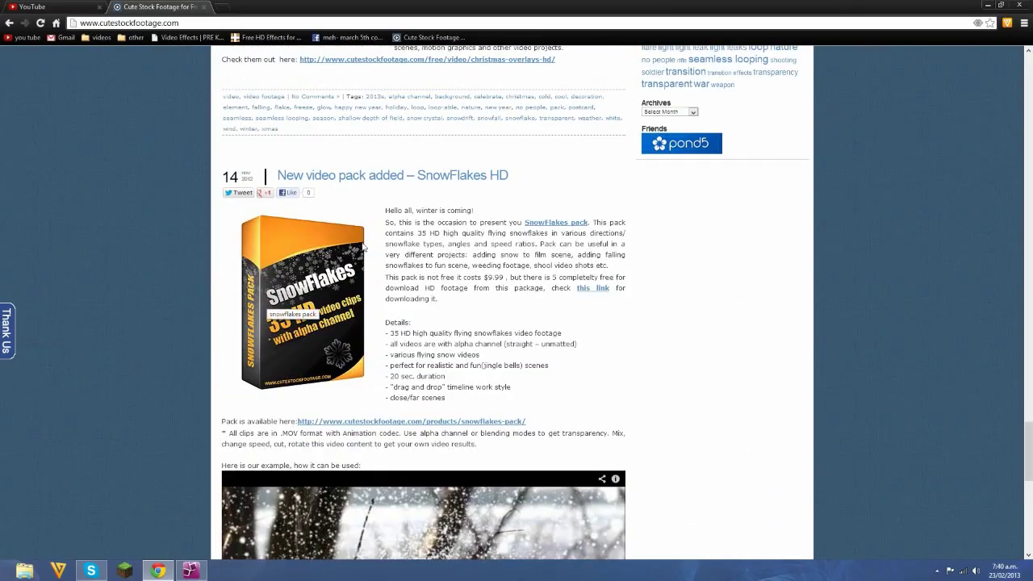
{"action": "left_click_drag", "start_coordinate": [1029, 433], "coordinate": [1028, 69]}
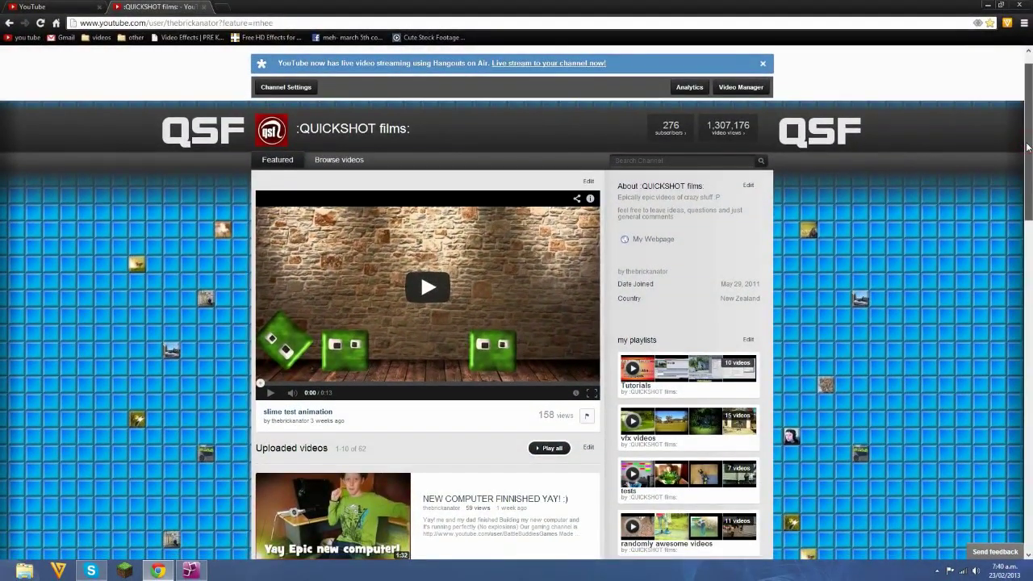
{"action": "left_click_drag", "start_coordinate": [1029, 147], "coordinate": [1030, 106]}
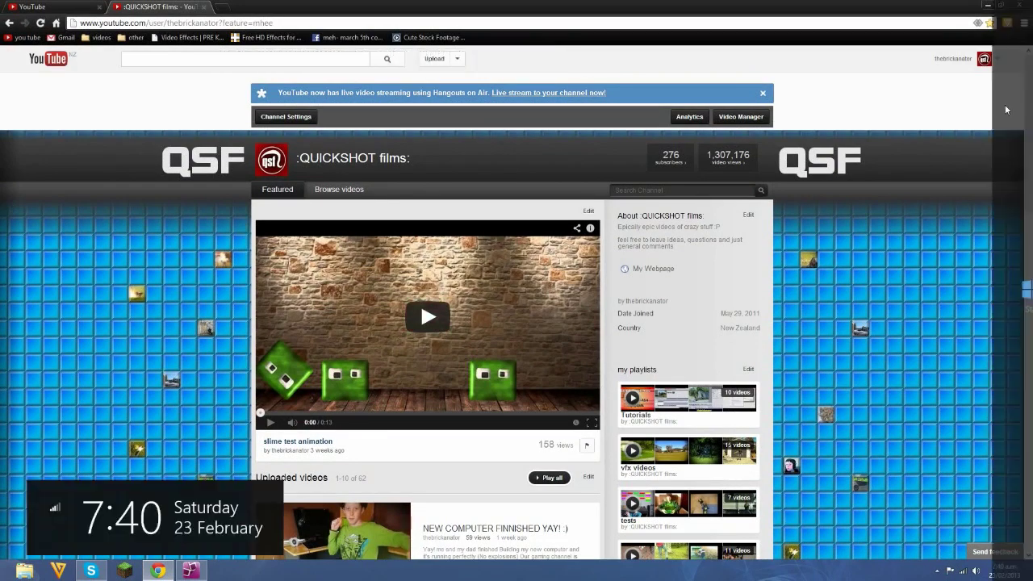
{"action": "left_click_drag", "start_coordinate": [1030, 96], "coordinate": [939, 121]}
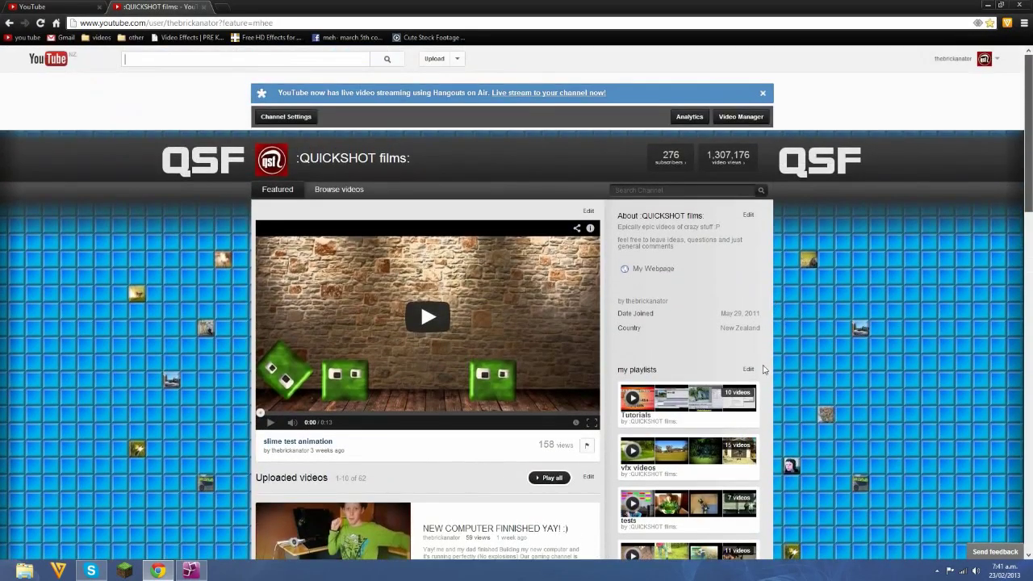
{"action": "left_click_drag", "start_coordinate": [762, 498], "coordinate": [963, 117]}
{"action": "left_click_drag", "start_coordinate": [941, 239], "coordinate": [901, 442]}
{"action": "left_click_drag", "start_coordinate": [891, 272], "coordinate": [836, 331]}
{"action": "left_click_drag", "start_coordinate": [1031, 113], "coordinate": [1030, 90]}
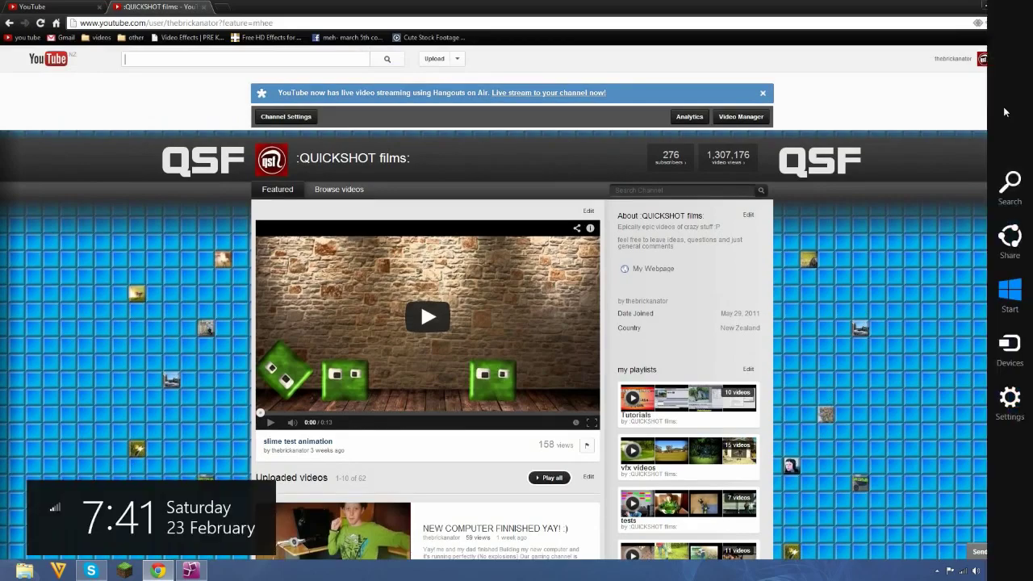
{"action": "mouse_move", "coordinate": [1030, 85]}
{"action": "left_mouse_down"}
{"action": "mouse_move", "coordinate": [1031, 423]}
{"action": "mouse_move", "coordinate": [1025, 85]}
{"action": "left_mouse_up"}
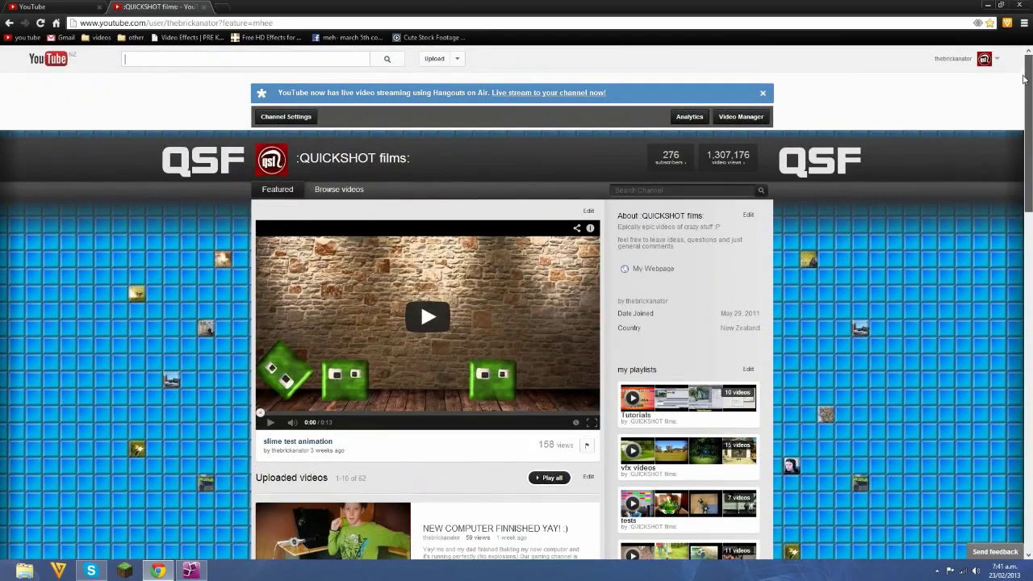
{"action": "mouse_move", "coordinate": [1031, 85]}
{"action": "left_mouse_down"}
{"action": "mouse_move", "coordinate": [1031, 179]}
{"action": "mouse_move", "coordinate": [1028, 83]}
{"action": "left_mouse_up"}
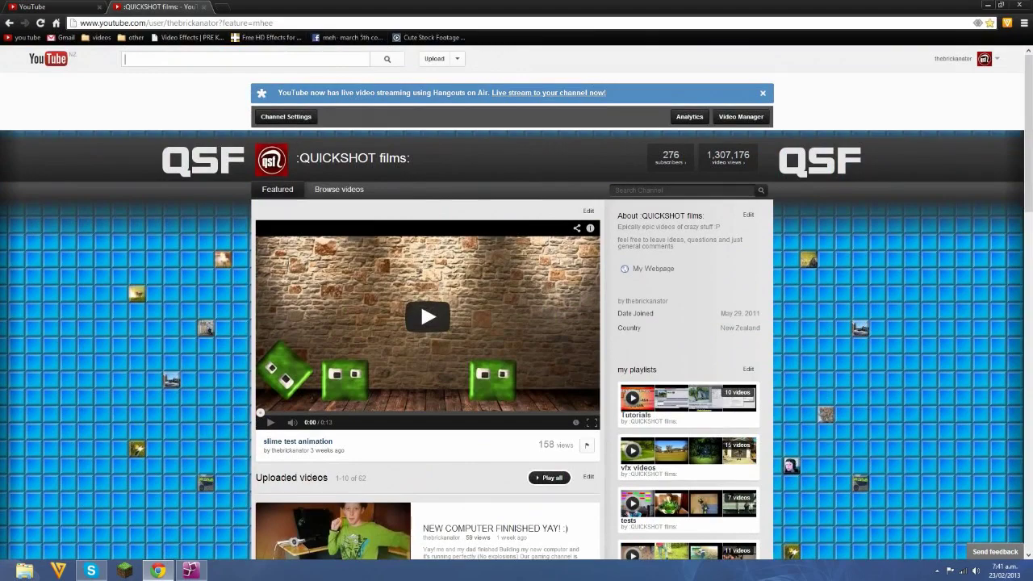
- Look through the uploaded videos on the QUICKSHOT films YouTube channel
{"action": "scroll", "coordinate": [995, 323], "scroll_direction": "down", "scroll_amount": 7}
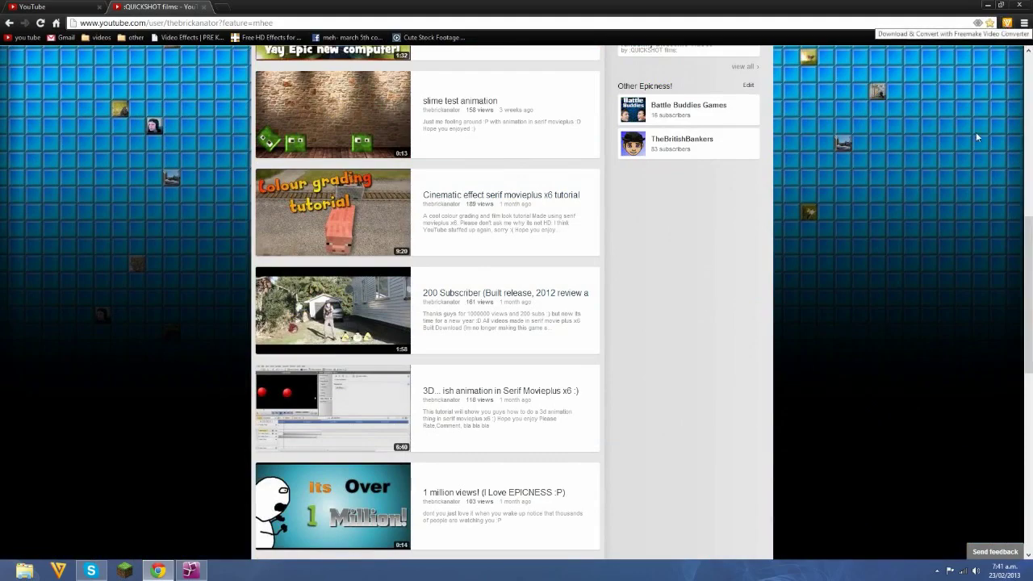
{"action": "scroll", "coordinate": [634, 113], "scroll_direction": "up", "scroll_amount": 8}
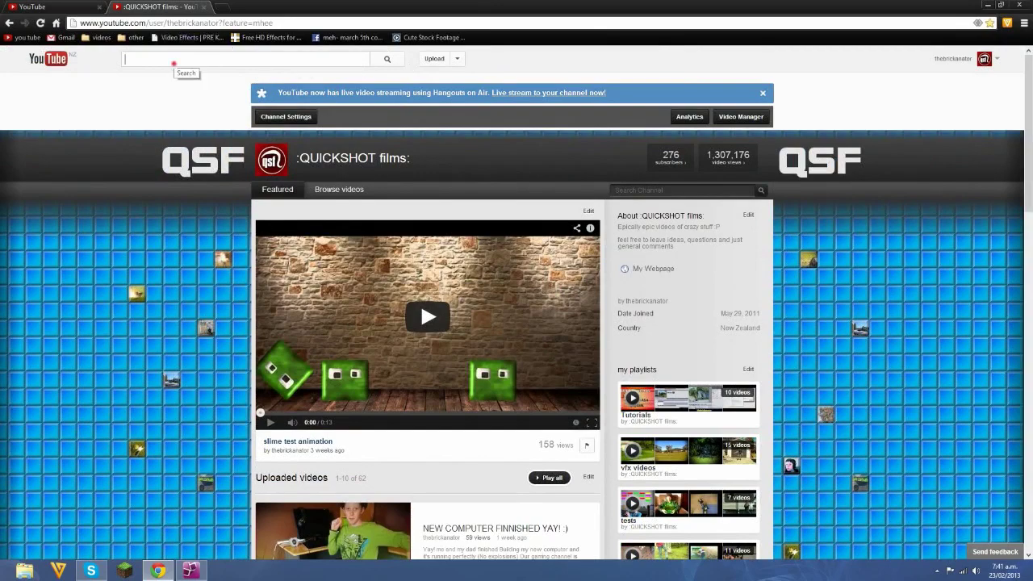
{"action": "scroll", "coordinate": [987, 167], "scroll_direction": "down", "scroll_amount": 6}
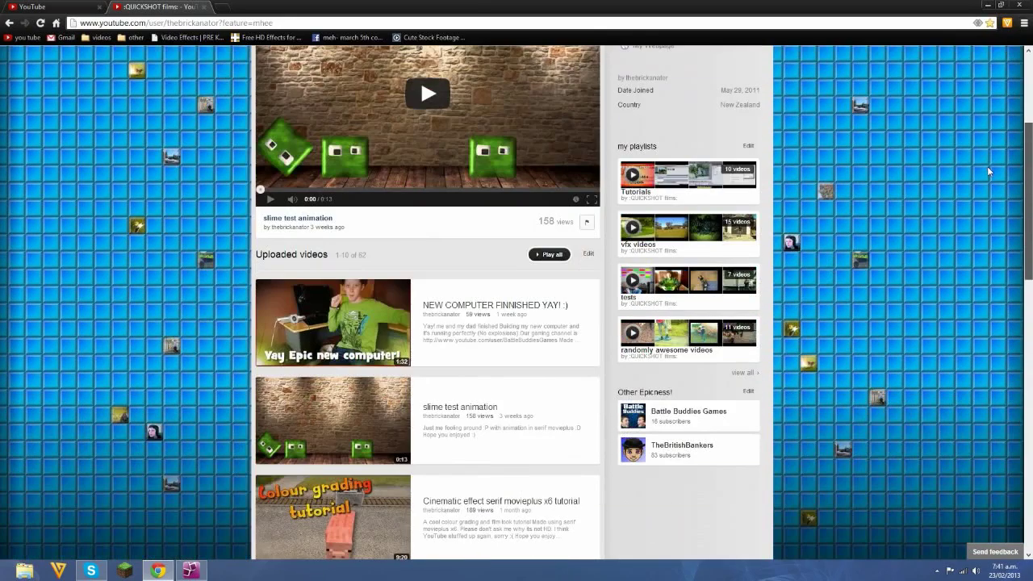
{"action": "scroll", "coordinate": [959, 275], "scroll_direction": "down", "scroll_amount": 10}
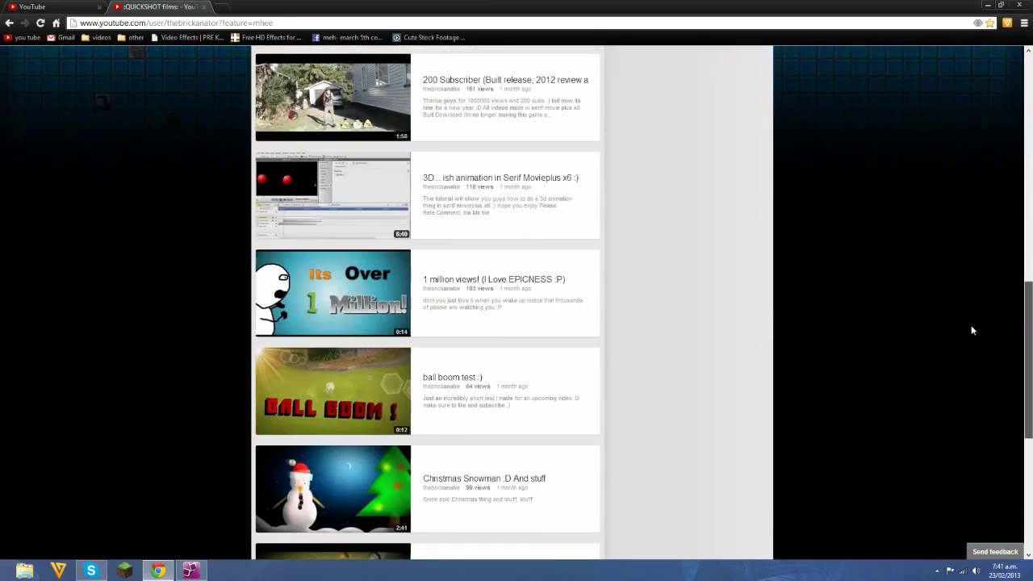
{"action": "scroll", "coordinate": [946, 426], "scroll_direction": "up", "scroll_amount": 20}
{"action": "scroll", "coordinate": [1018, 426], "scroll_direction": "down", "scroll_amount": 20}
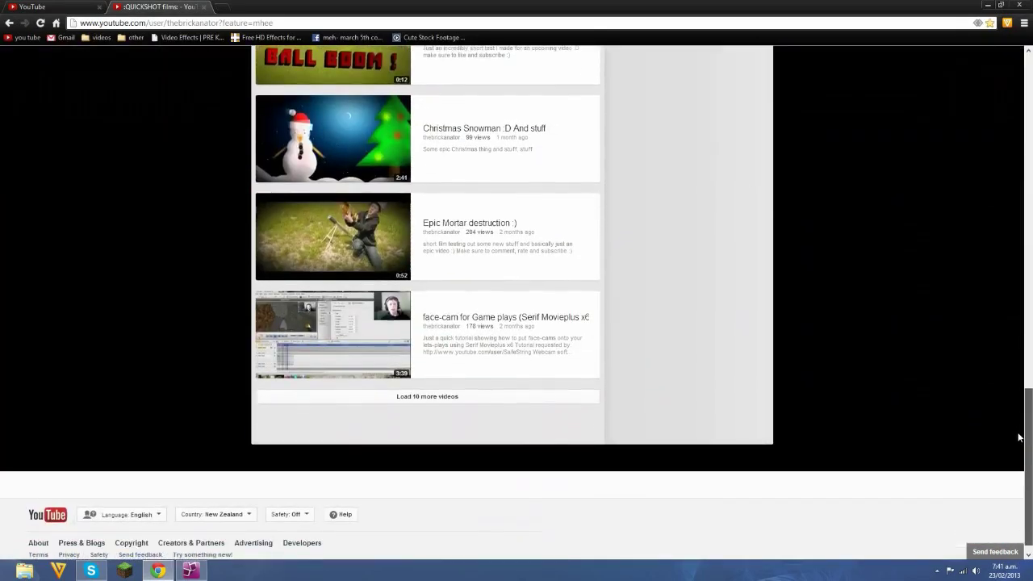
{"action": "scroll", "coordinate": [1022, 438], "scroll_direction": "up", "scroll_amount": 2}
{"action": "scroll", "coordinate": [1025, 316], "scroll_direction": "up", "scroll_amount": 20}
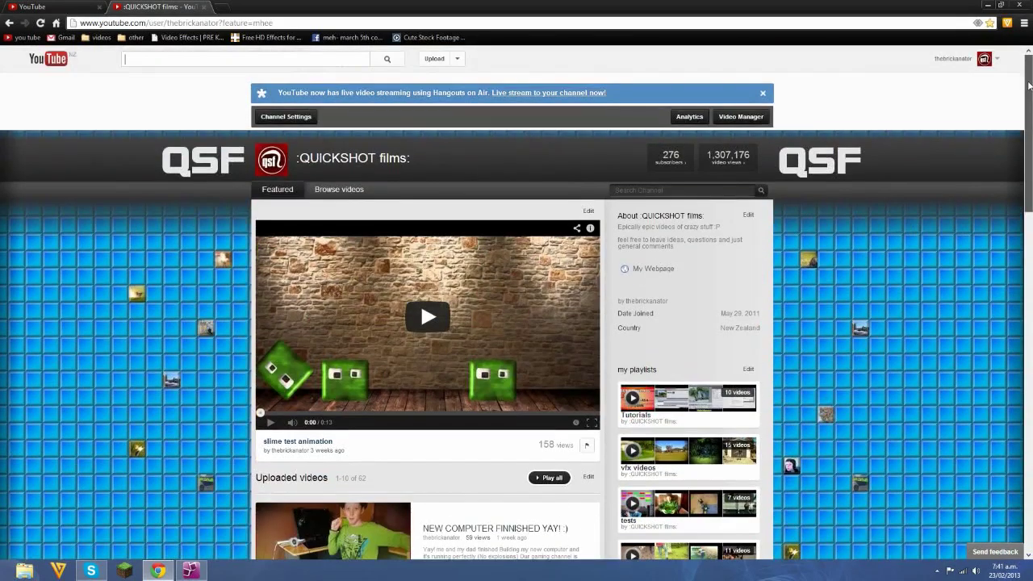
{"action": "scroll", "coordinate": [922, 274], "scroll_direction": "down", "scroll_amount": 2}
{"action": "scroll", "coordinate": [922, 273], "scroll_direction": "up", "scroll_amount": 3}
{"action": "scroll", "coordinate": [946, 375], "scroll_direction": "down", "scroll_amount": 10}
{"action": "scroll", "coordinate": [945, 374], "scroll_direction": "up", "scroll_amount": 10}
{"action": "scroll", "coordinate": [970, 352], "scroll_direction": "down", "scroll_amount": 14}
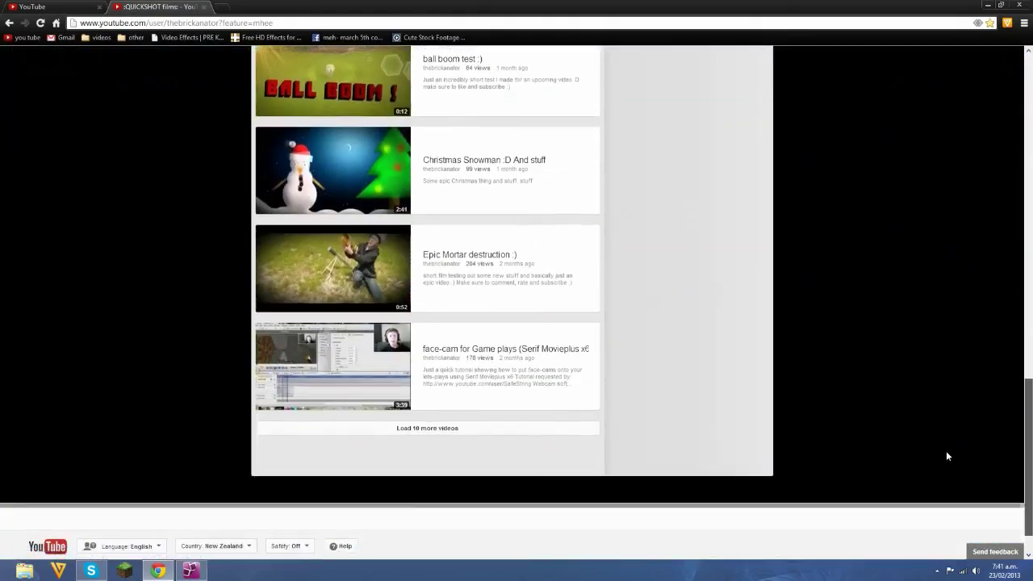
{"action": "scroll", "coordinate": [946, 450], "scroll_direction": "up", "scroll_amount": 14}
{"action": "scroll", "coordinate": [1005, 397], "scroll_direction": "down", "scroll_amount": 15}
{"action": "scroll", "coordinate": [949, 457], "scroll_direction": "up", "scroll_amount": 15}
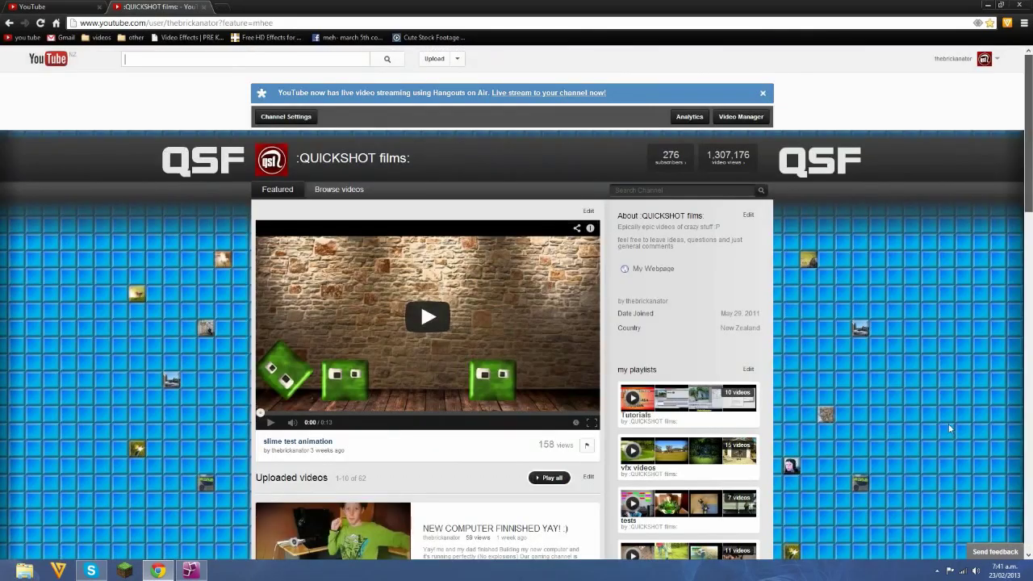
{"action": "scroll", "coordinate": [1012, 97], "scroll_direction": "down", "scroll_amount": 10}
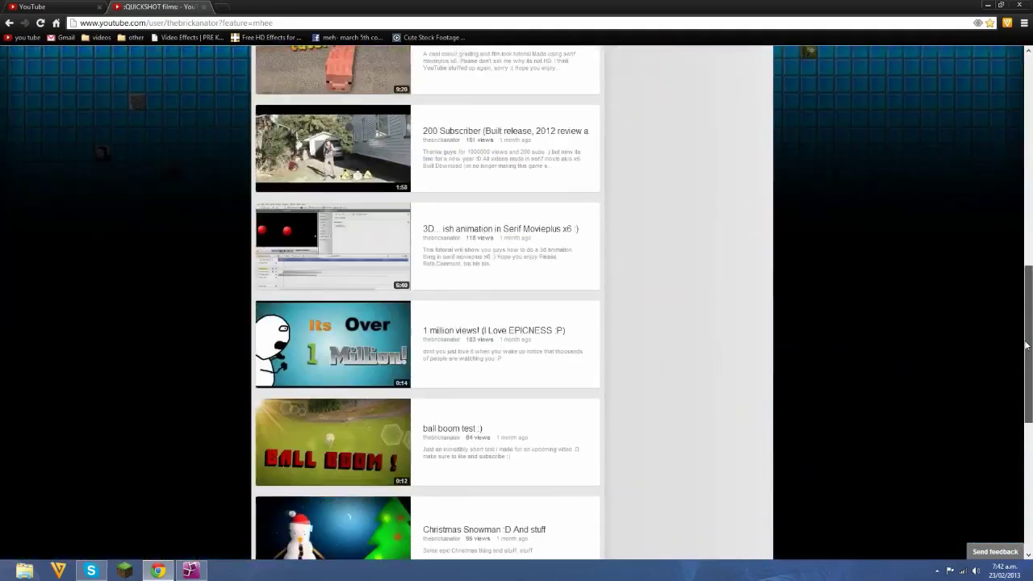
{"action": "scroll", "coordinate": [1001, 468], "scroll_direction": "down", "scroll_amount": 5}
{"action": "scroll", "coordinate": [987, 438], "scroll_direction": "up", "scroll_amount": 15}
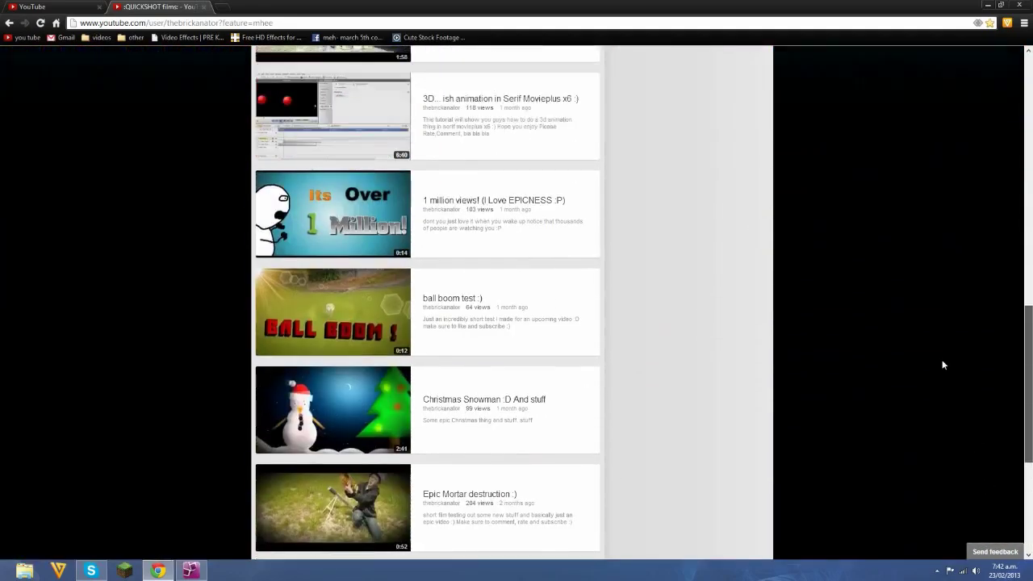
{"action": "scroll", "coordinate": [899, 307], "scroll_direction": "down", "scroll_amount": 10}
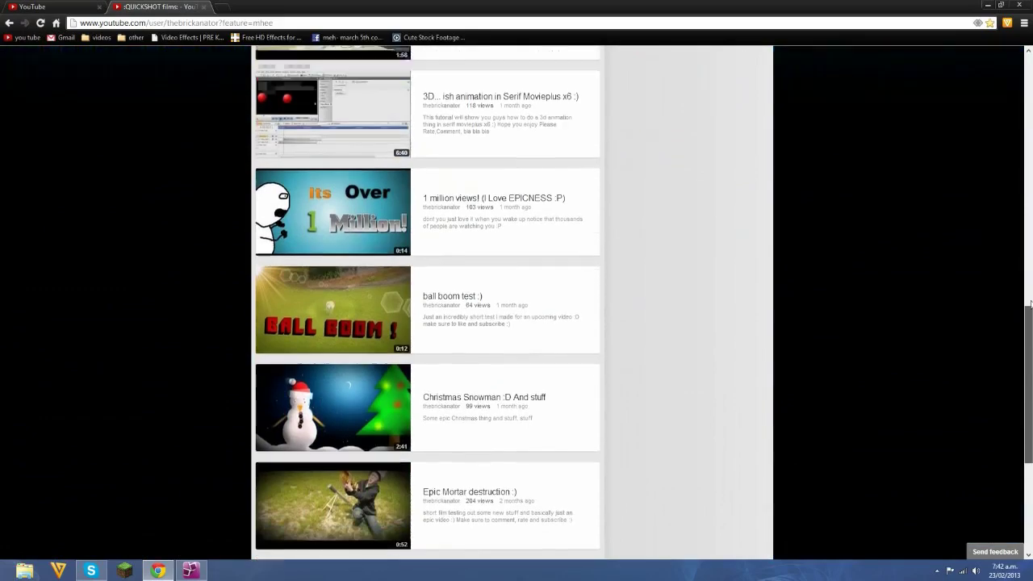
{"action": "scroll", "coordinate": [899, 307], "scroll_direction": "up", "scroll_amount": 9}
{"action": "scroll", "coordinate": [517, 303], "scroll_direction": "up", "scroll_amount": 1}
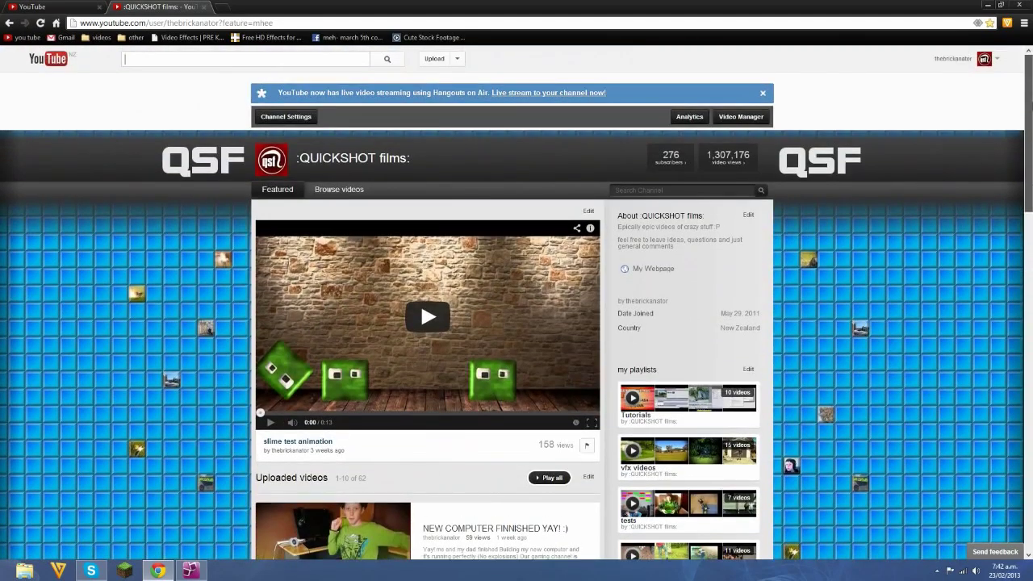
{"action": "scroll", "coordinate": [968, 210], "scroll_direction": "down", "scroll_amount": 5}
{"action": "scroll", "coordinate": [792, 316], "scroll_direction": "up", "scroll_amount": 5}
{"action": "scroll", "coordinate": [930, 375], "scroll_direction": "down", "scroll_amount": 12}
{"action": "scroll", "coordinate": [969, 378], "scroll_direction": "up", "scroll_amount": 12}
{"action": "scroll", "coordinate": [904, 397], "scroll_direction": "down", "scroll_amount": 1}
{"action": "scroll", "coordinate": [517, 303], "scroll_direction": "down", "scroll_amount": 7}
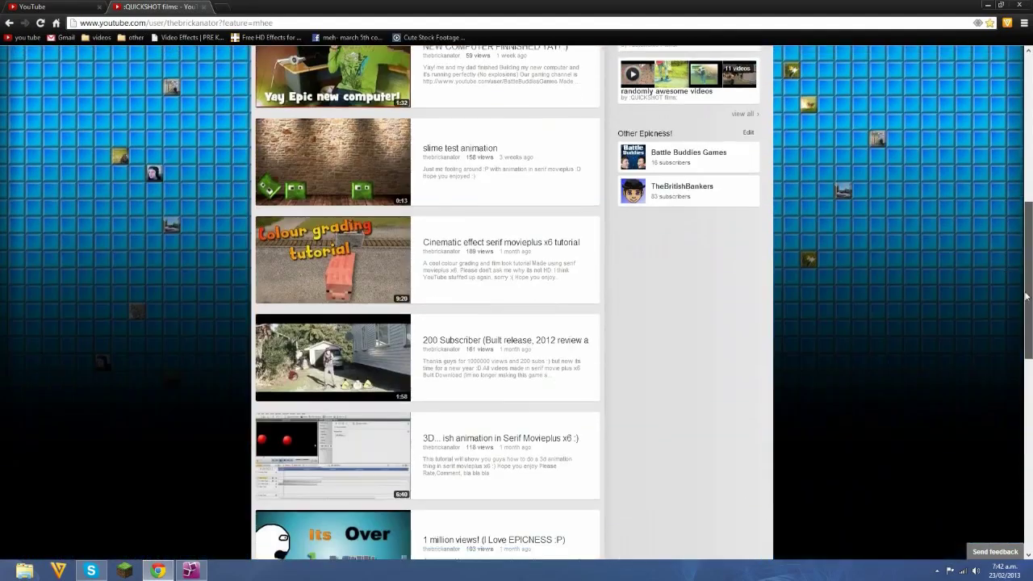
{"action": "scroll", "coordinate": [517, 304], "scroll_direction": "up", "scroll_amount": 9}
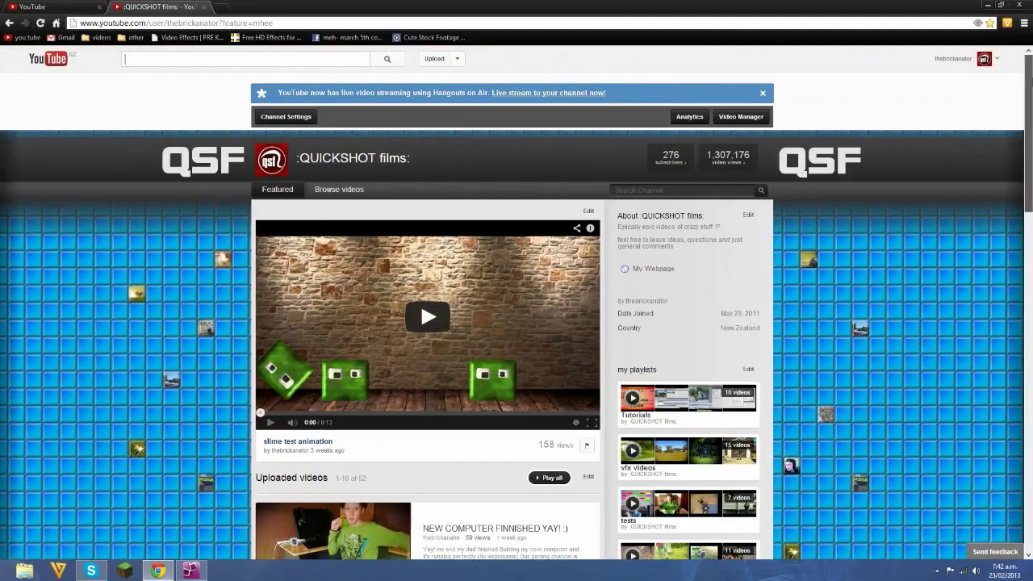
{"action": "scroll", "coordinate": [986, 187], "scroll_direction": "down", "scroll_amount": 2}
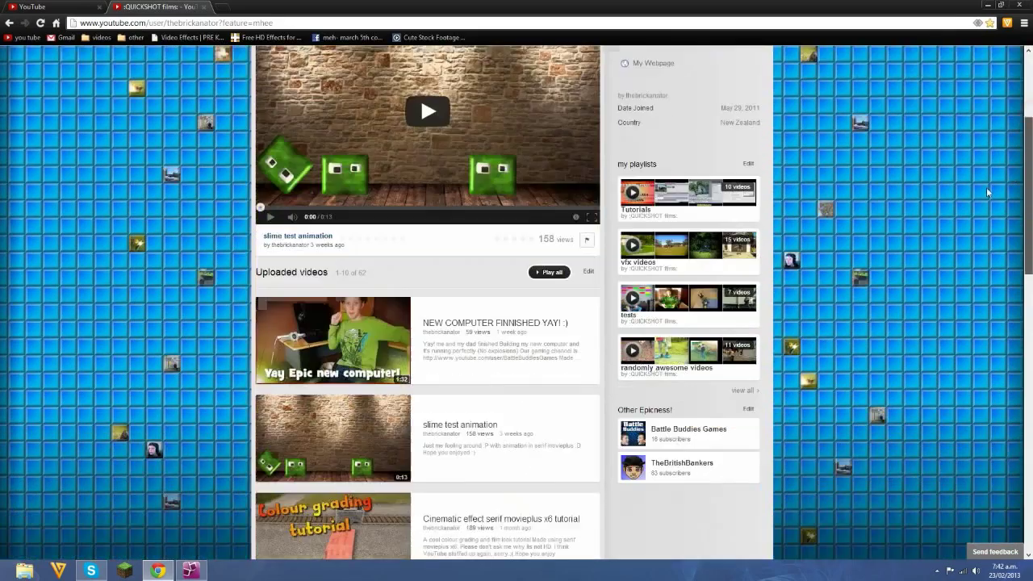
{"action": "scroll", "coordinate": [819, 284], "scroll_direction": "up", "scroll_amount": 2}
{"action": "scroll", "coordinate": [892, 426], "scroll_direction": "down", "scroll_amount": 12}
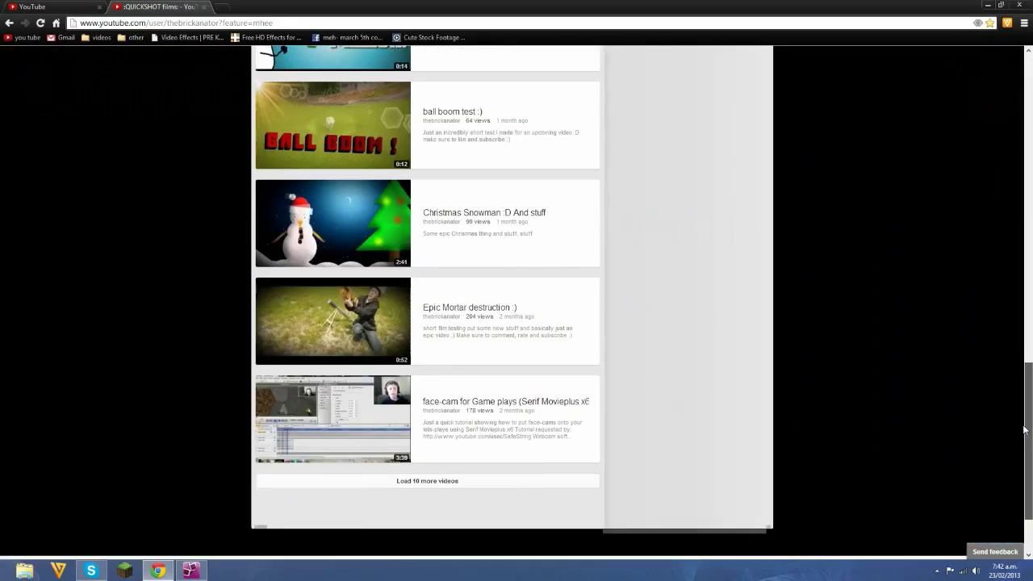
{"action": "scroll", "coordinate": [892, 426], "scroll_direction": "up", "scroll_amount": 12}
{"action": "scroll", "coordinate": [986, 389], "scroll_direction": "down", "scroll_amount": 10}
{"action": "scroll", "coordinate": [986, 388], "scroll_direction": "up", "scroll_amount": 10}
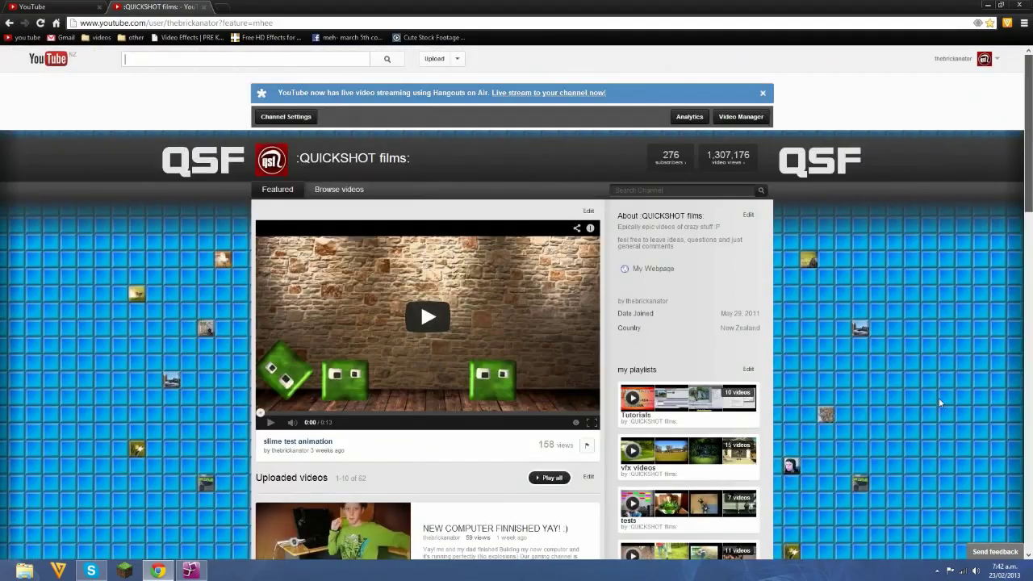
{"action": "scroll", "coordinate": [1006, 284], "scroll_direction": "down", "scroll_amount": 15}
{"action": "scroll", "coordinate": [996, 255], "scroll_direction": "down", "scroll_amount": 8}
{"action": "scroll", "coordinate": [1007, 173], "scroll_direction": "up", "scroll_amount": 7}
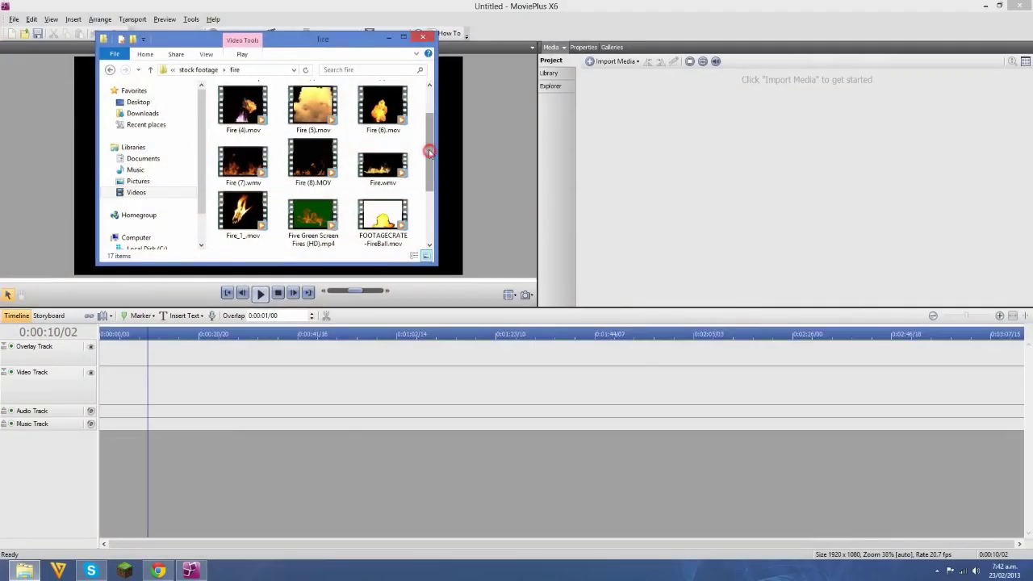
- Look through the video clips in the fire folder of the stock footage collection
{"action": "left_click_drag", "start_coordinate": [427, 150], "coordinate": [428, 133]}
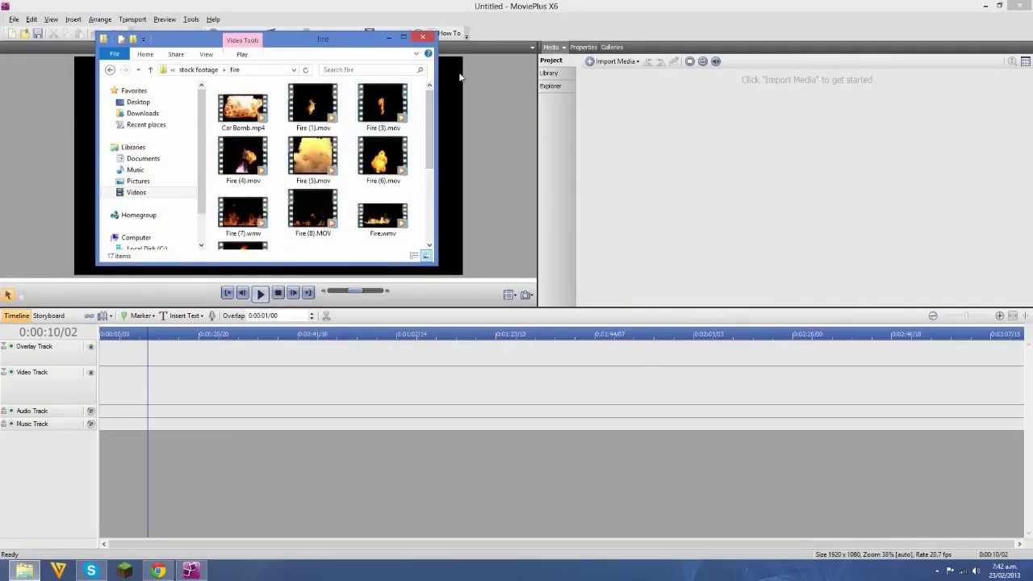
{"action": "scroll", "coordinate": [429, 121], "scroll_direction": "down", "scroll_amount": 3}
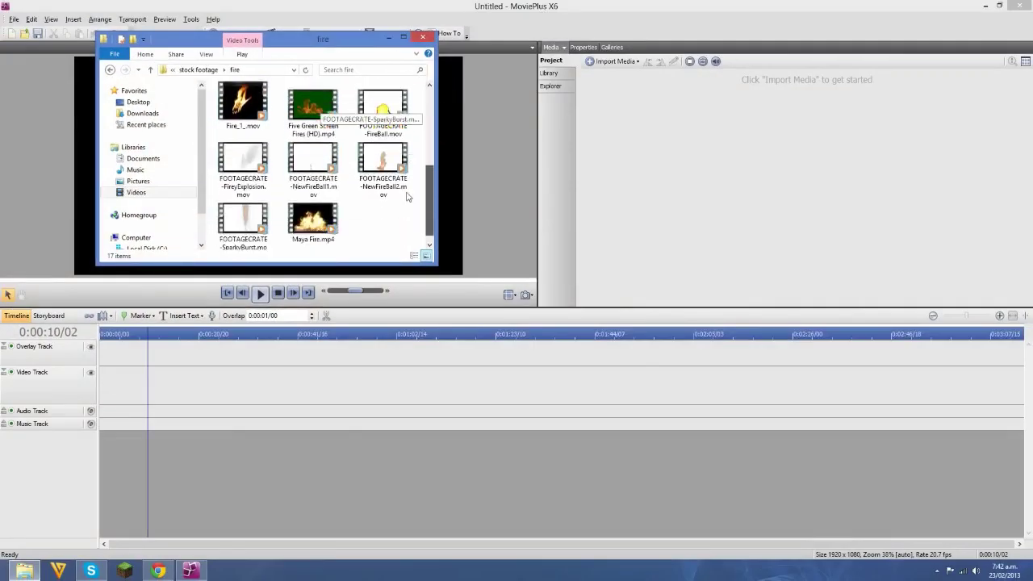
{"action": "scroll", "coordinate": [407, 145], "scroll_direction": "up", "scroll_amount": 3}
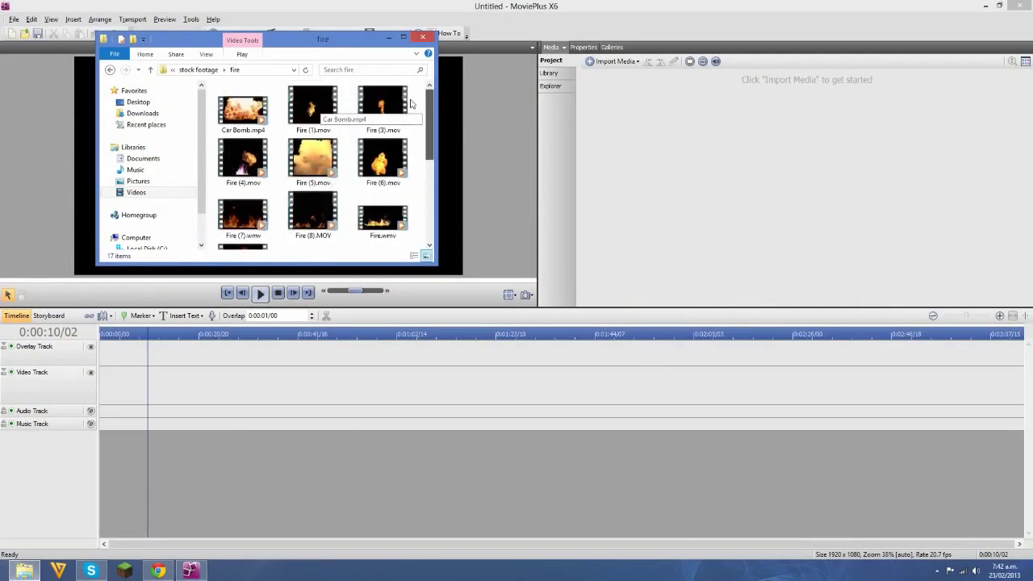
{"action": "scroll", "coordinate": [428, 113], "scroll_direction": "down", "scroll_amount": 3}
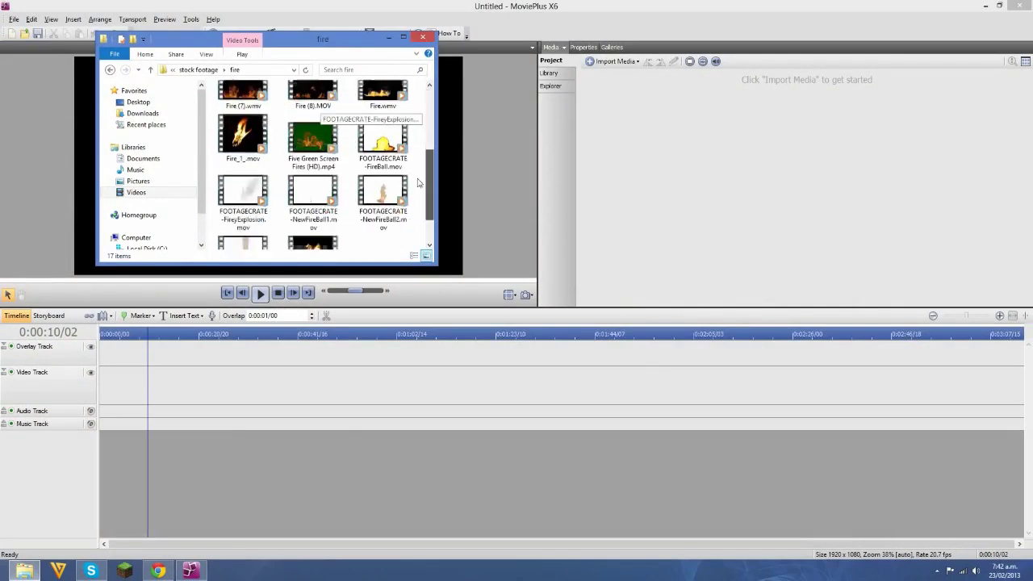
{"action": "left_click_drag", "start_coordinate": [382, 109], "coordinate": [606, 92]}
{"action": "left_click", "coordinate": [110, 70]}
{"action": "right_click", "coordinate": [606, 92]}
{"action": "key", "text": "Delete"}
{"action": "left_click", "coordinate": [25, 570]}
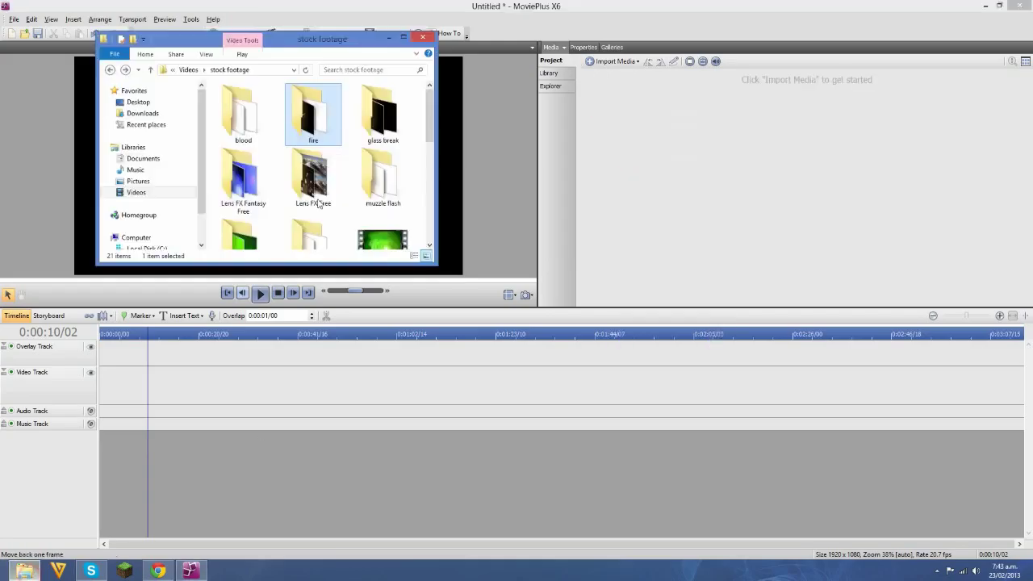
- Add FOOTAGECRATE-NewFireBall2.mov from the fire folder and a DirtyLens clip from the Lens FX Free folder to the project media
{"action": "double_click", "coordinate": [312, 121]}
{"action": "scroll", "coordinate": [382, 181], "scroll_direction": "down", "scroll_amount": 3}
{"action": "double_click", "coordinate": [383, 181]}
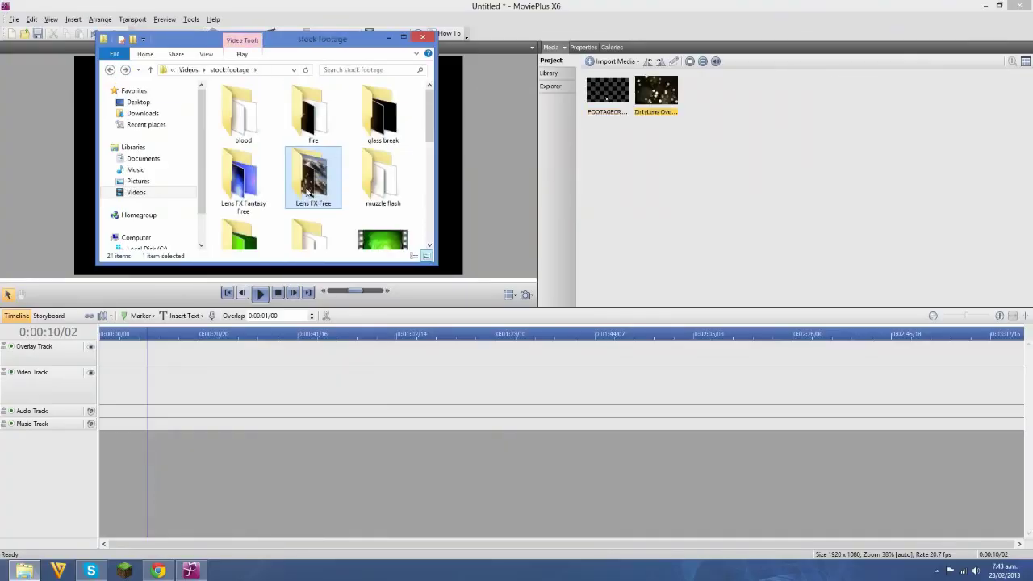
- Browse the remaining stock footage folders and add a 01200_glass clip and a Smoke puff clip to the project media
{"action": "double_click", "coordinate": [382, 177]}
{"action": "key", "text": "BackSpace"}
{"action": "scroll", "coordinate": [336, 166], "scroll_direction": "down", "scroll_amount": 2}
{"action": "double_click", "coordinate": [243, 92]}
{"action": "scroll", "coordinate": [256, 161], "scroll_direction": "down", "scroll_amount": 5}
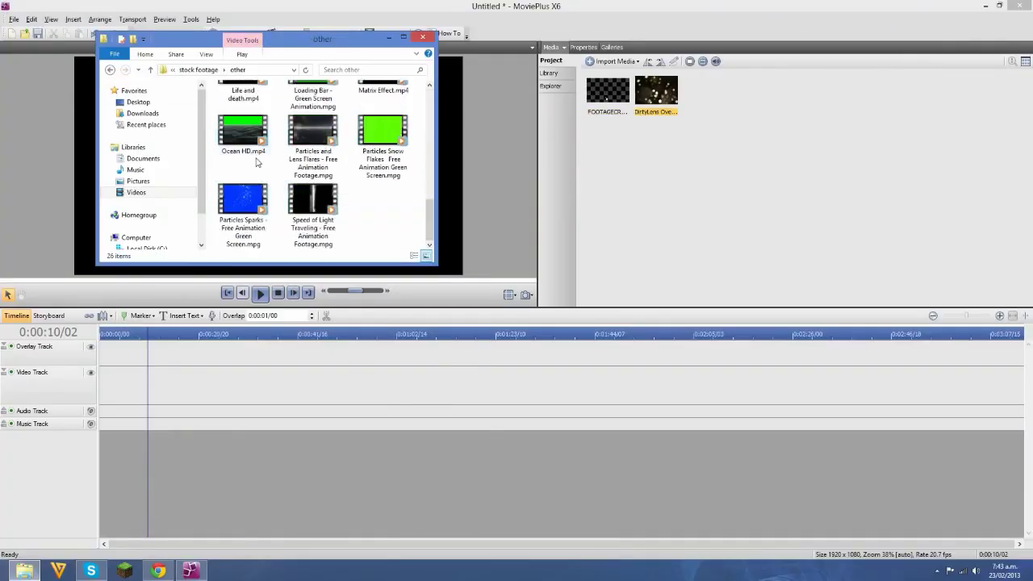
{"action": "scroll", "coordinate": [247, 233], "scroll_direction": "up", "scroll_amount": 2}
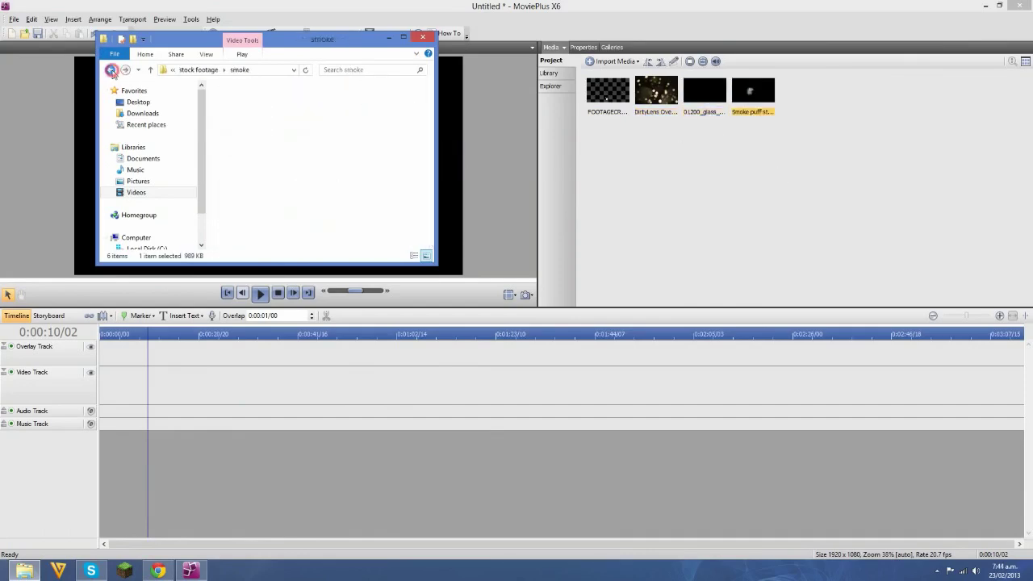
{"action": "left_click", "coordinate": [111, 70]}
{"action": "left_click", "coordinate": [110, 71]}
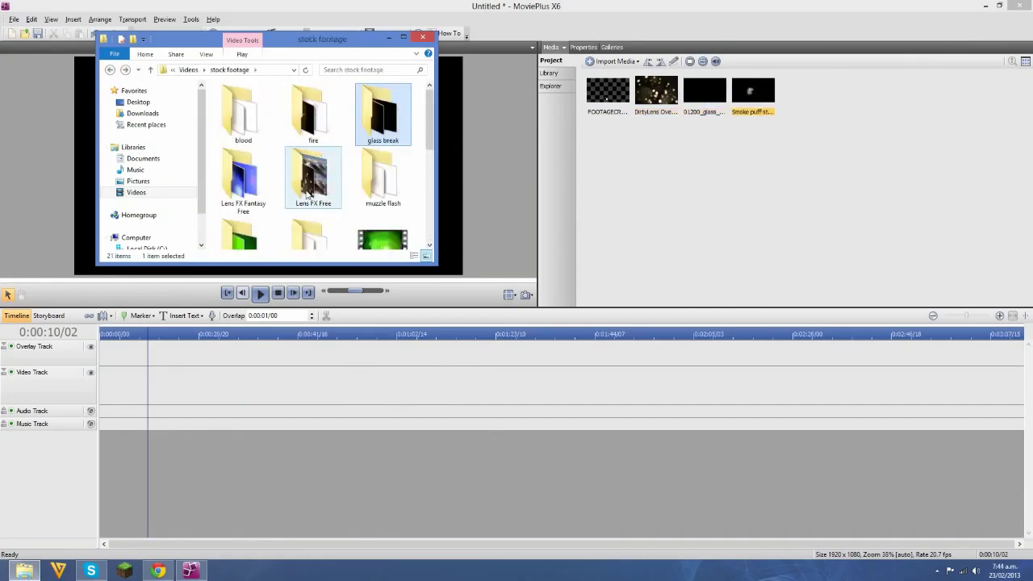
- Find Blue_Curve_Desktop_Wallpaper.jpg in the Pictures library, add it to the project media and place it at the start of the Video Track
{"action": "left_click", "coordinate": [111, 70]}
{"action": "left_click", "coordinate": [368, 157]}
{"action": "double_click", "coordinate": [368, 156]}
{"action": "double_click", "coordinate": [368, 156]}
{"action": "scroll", "coordinate": [368, 157], "scroll_direction": "down", "scroll_amount": 5}
{"action": "scroll", "coordinate": [370, 161], "scroll_direction": "up", "scroll_amount": 6}
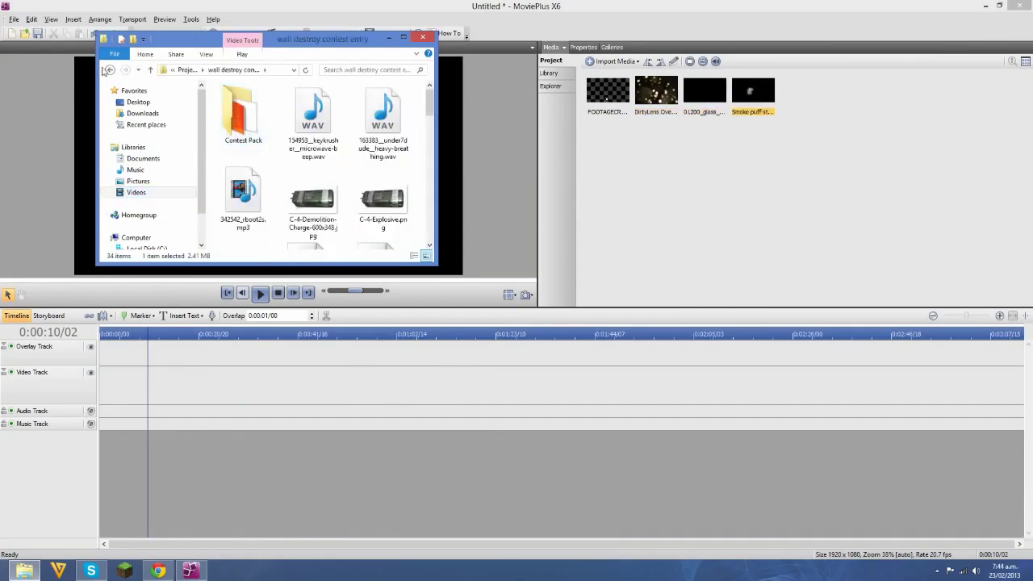
{"action": "left_click", "coordinate": [138, 181]}
{"action": "left_click_drag", "start_coordinate": [243, 176], "coordinate": [666, 247]}
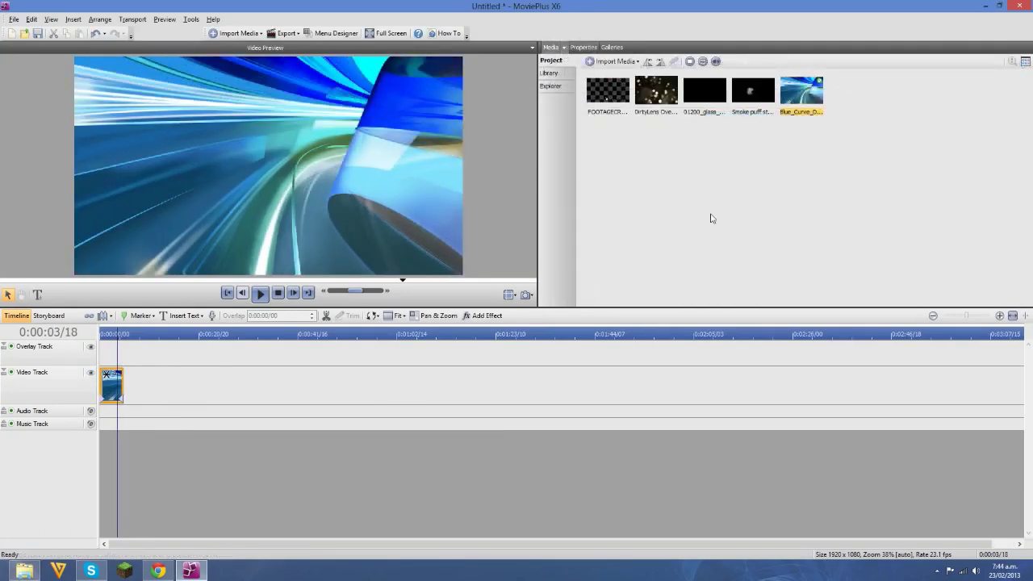
{"action": "left_click_drag", "start_coordinate": [879, 208], "coordinate": [667, 230]}
- Collapse the Video Track in the timeline and rename it Background
{"action": "left_click", "coordinate": [16, 316]}
{"action": "left_click", "coordinate": [4, 373]}
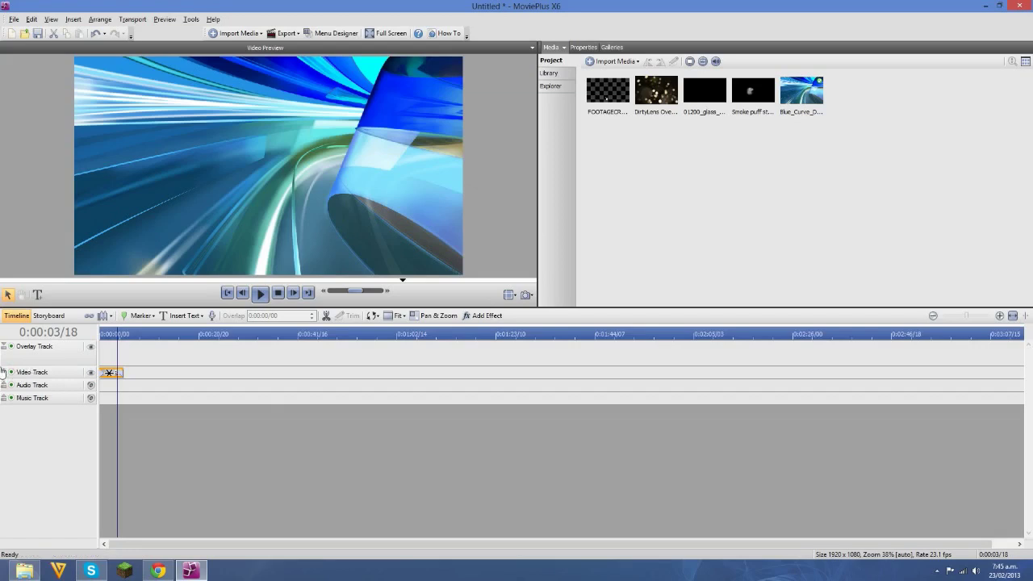
{"action": "left_click", "coordinate": [39, 372]}
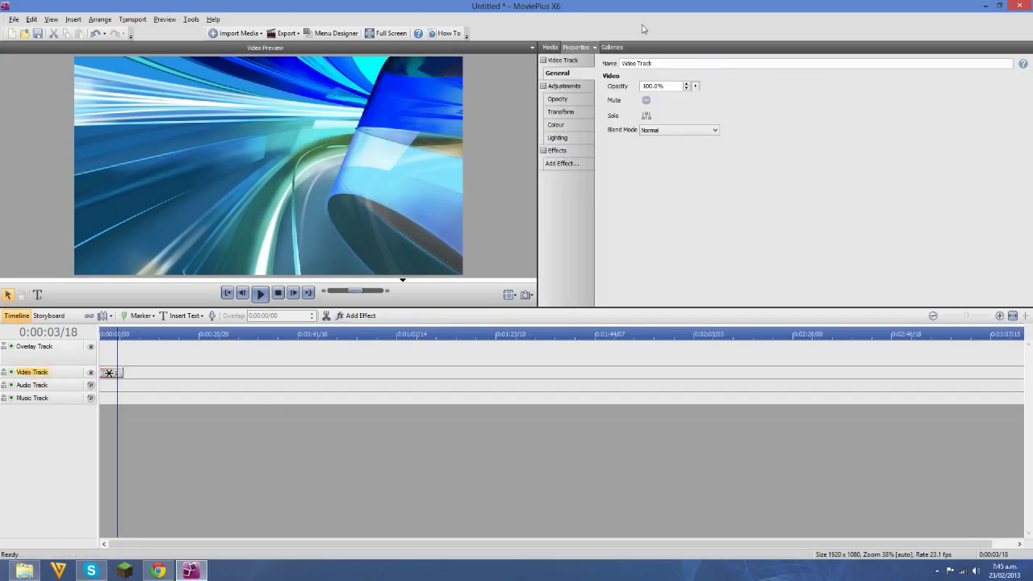
{"action": "left_click", "coordinate": [671, 63]}
{"action": "type", "text": "Background"}
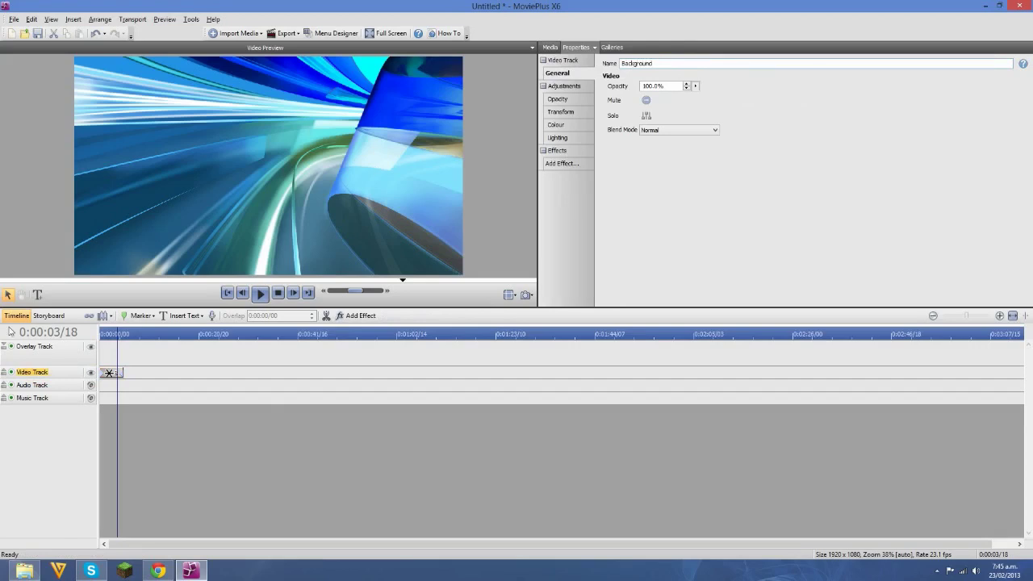
{"action": "left_click", "coordinate": [34, 346]}
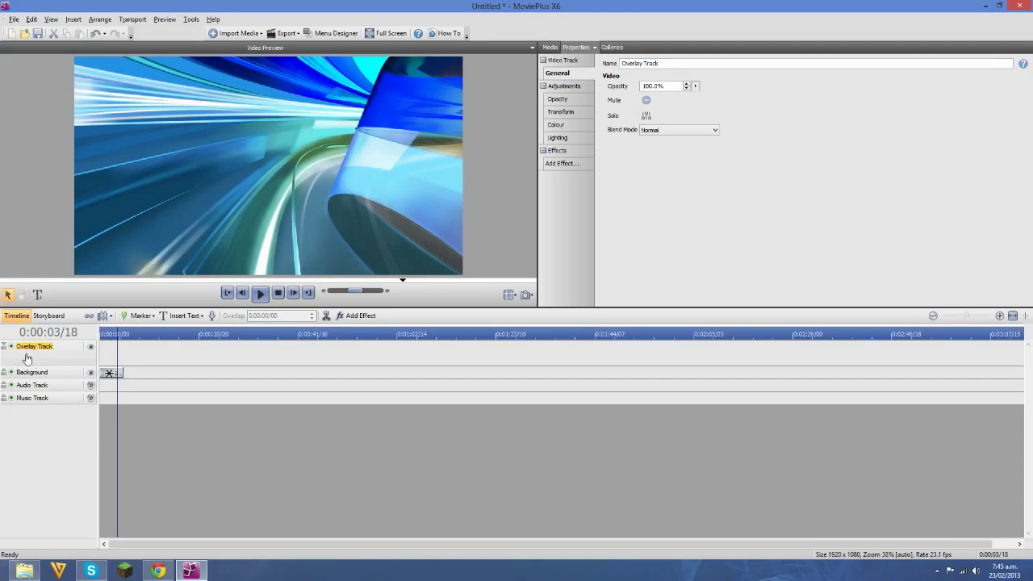
- Extend the wallpaper clip to about 41 seconds and place FOOTAGECRATE-NewFireBall2.mov at the start of the Overlay Track
{"action": "left_click_drag", "start_coordinate": [119, 372], "coordinate": [292, 374]}
{"action": "left_click", "coordinate": [119, 334]}
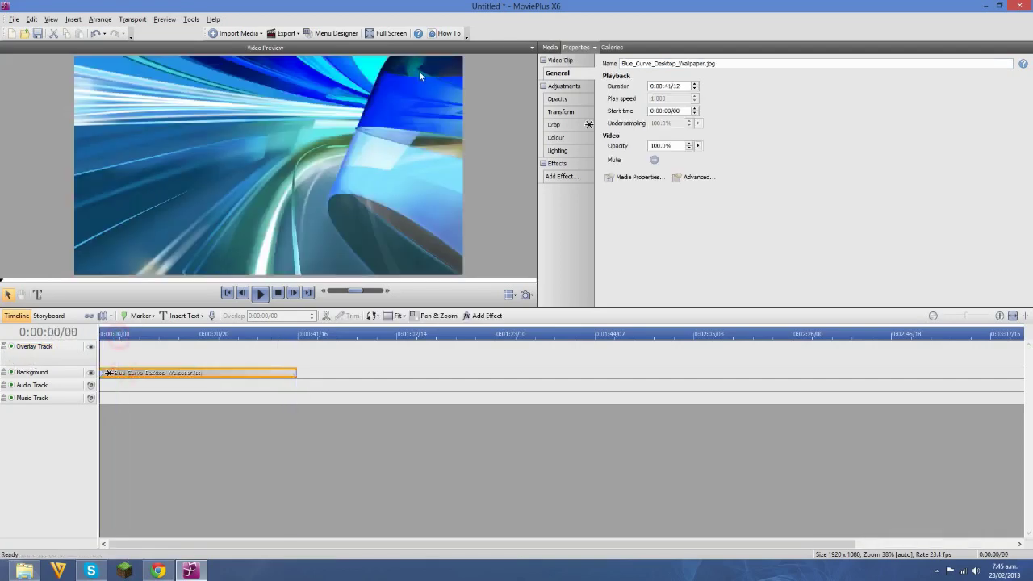
{"action": "left_click", "coordinate": [549, 47]}
{"action": "left_click_drag", "start_coordinate": [667, 145], "coordinate": [668, 200]}
{"action": "left_click_drag", "start_coordinate": [609, 87], "coordinate": [105, 348]}
- Play the fireball overlay against the wallpaper background from the start of the timeline
{"action": "left_click", "coordinate": [260, 293]}
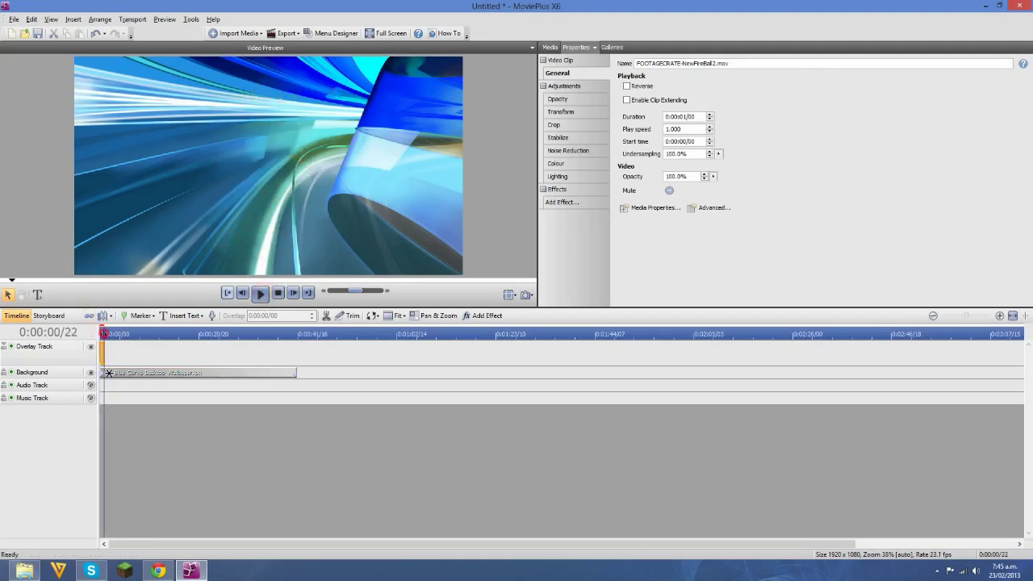
{"action": "left_click_drag", "start_coordinate": [103, 330], "coordinate": [95, 338]}
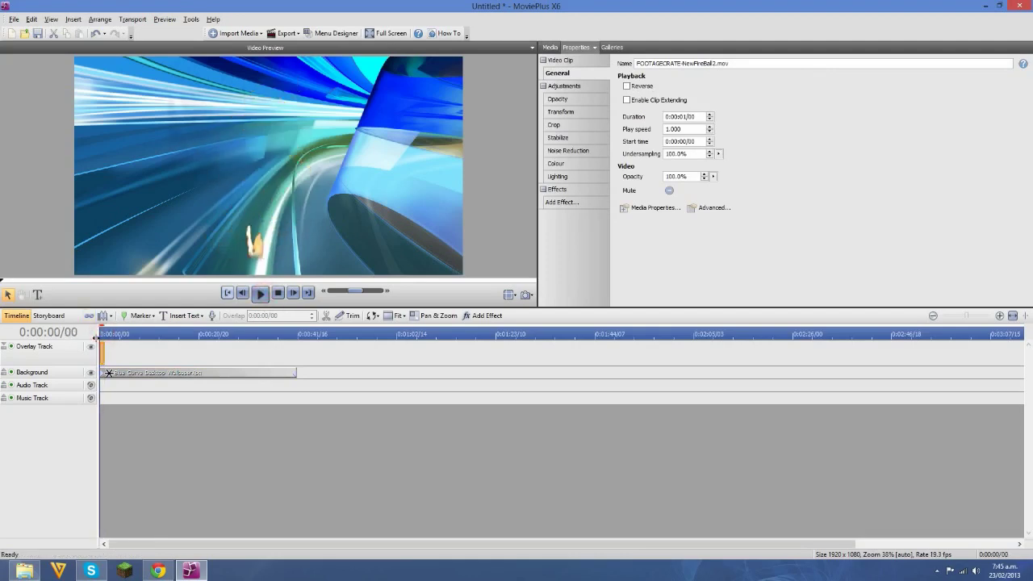
{"action": "left_click", "coordinate": [259, 294]}
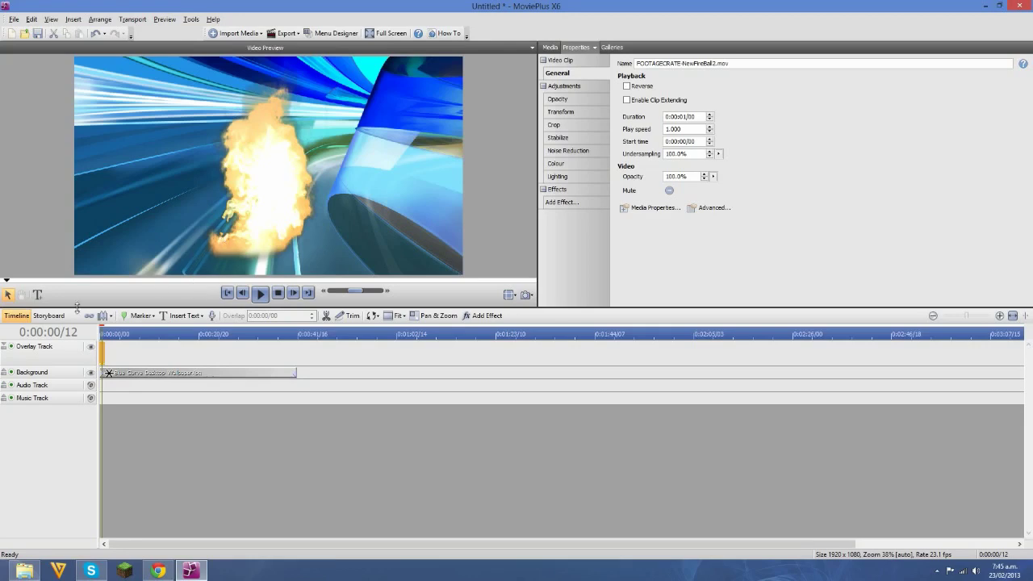
- Set the Overlay Track's blend mode to Screen and play the fireball over the background from the start
{"action": "left_click", "coordinate": [45, 348]}
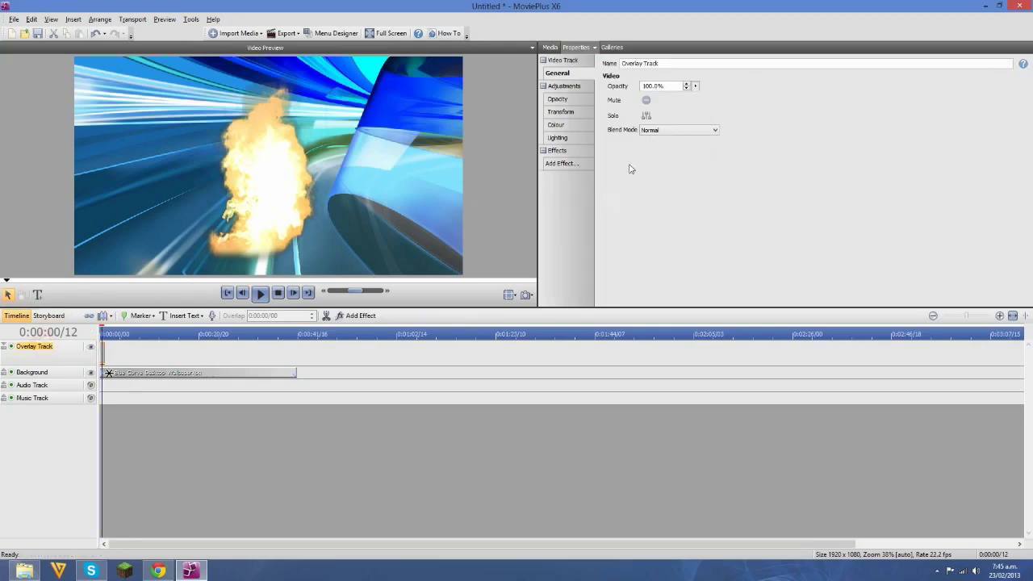
{"action": "left_click", "coordinate": [695, 132]}
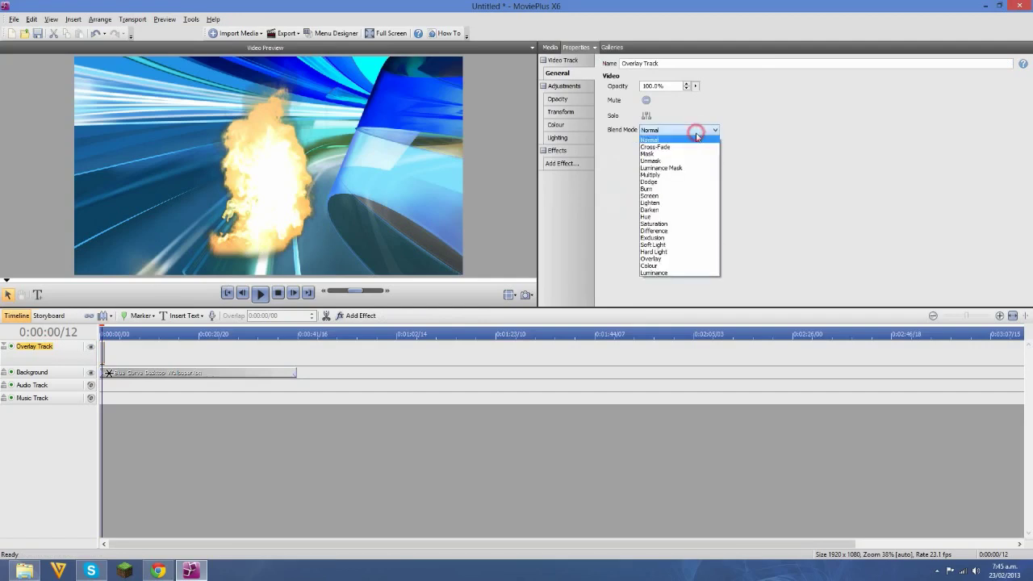
{"action": "left_click", "coordinate": [655, 197]}
{"action": "left_click", "coordinate": [260, 293]}
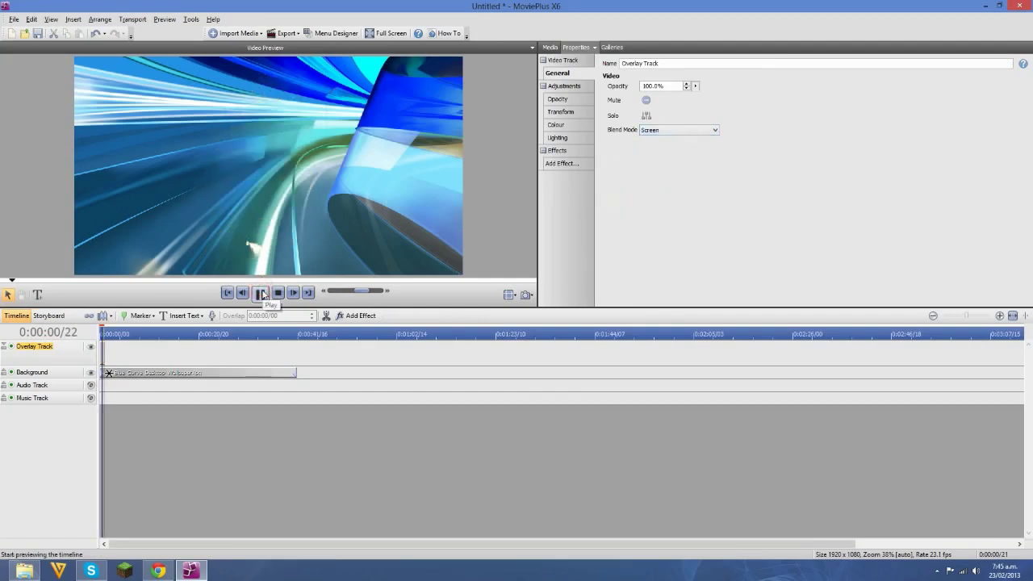
{"action": "left_click", "coordinate": [228, 295]}
{"action": "left_click", "coordinate": [259, 295]}
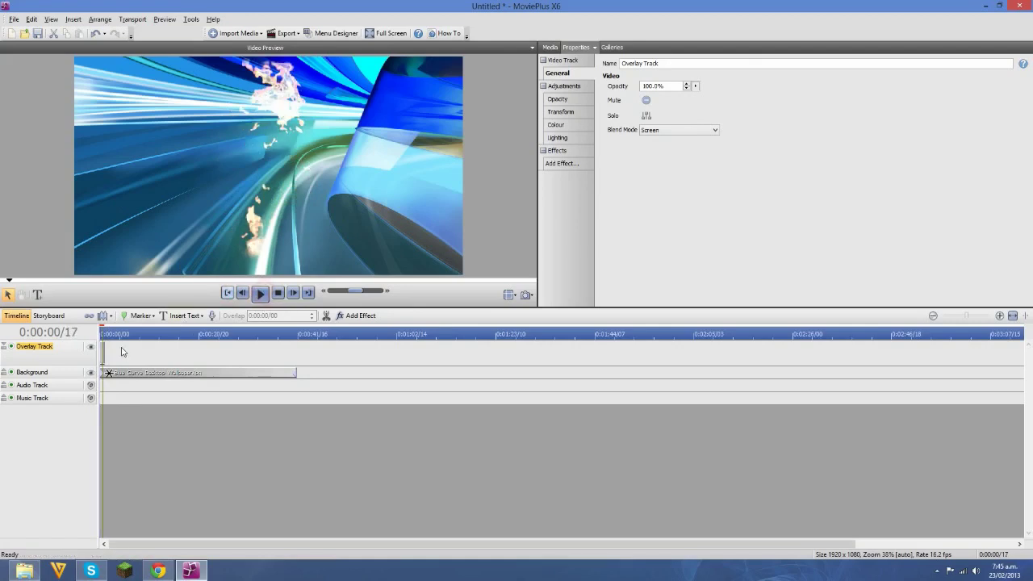
- Replace the fireball clip with DirtyLens Overlay.JPG at the start of the Overlay Track and preview it briefly
{"action": "left_click", "coordinate": [103, 352]}
{"action": "key", "text": "Delete"}
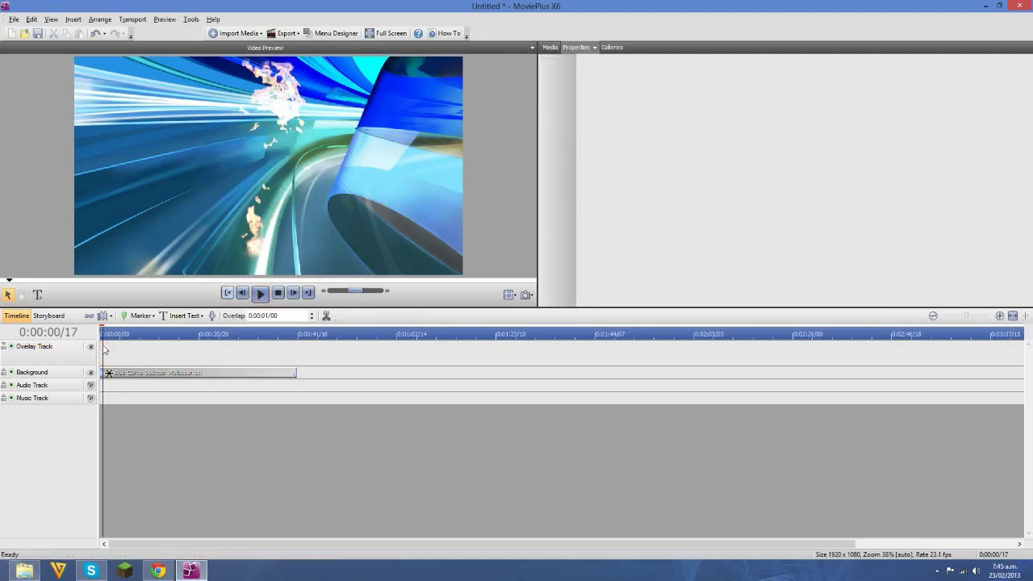
{"action": "left_click", "coordinate": [549, 47]}
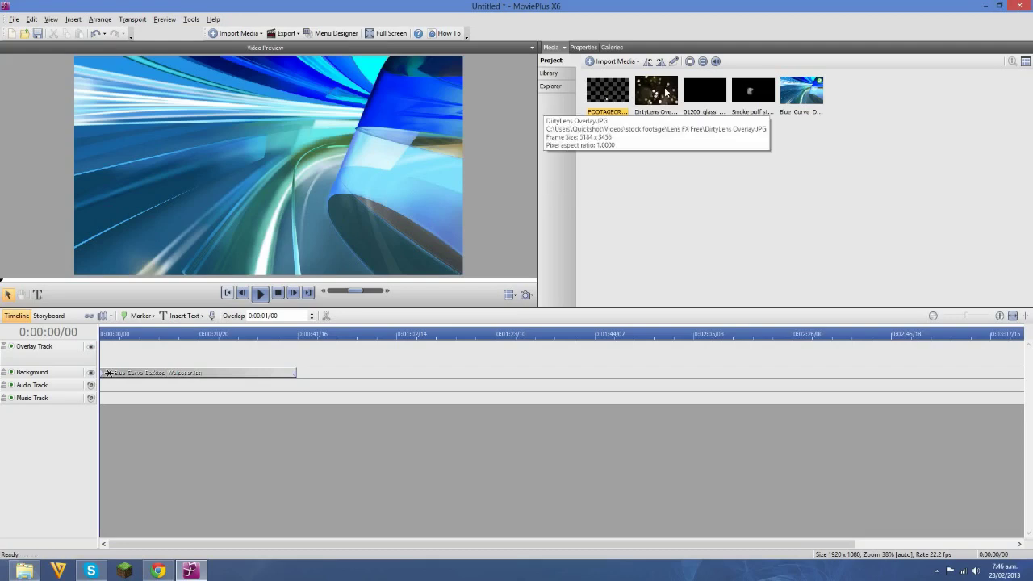
{"action": "left_click_drag", "start_coordinate": [667, 91], "coordinate": [111, 352]}
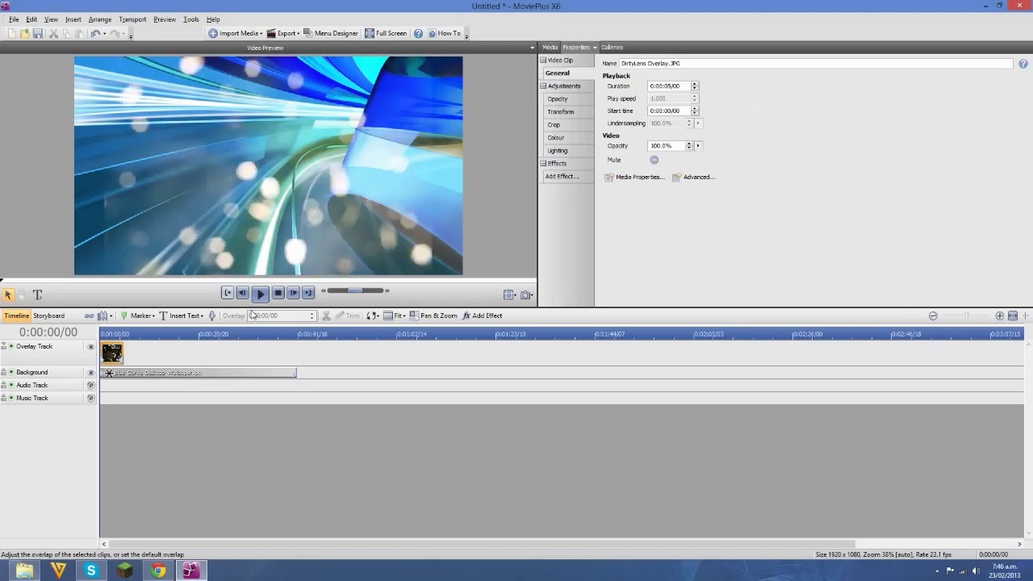
{"action": "left_click", "coordinate": [259, 294]}
{"action": "left_click", "coordinate": [260, 294]}
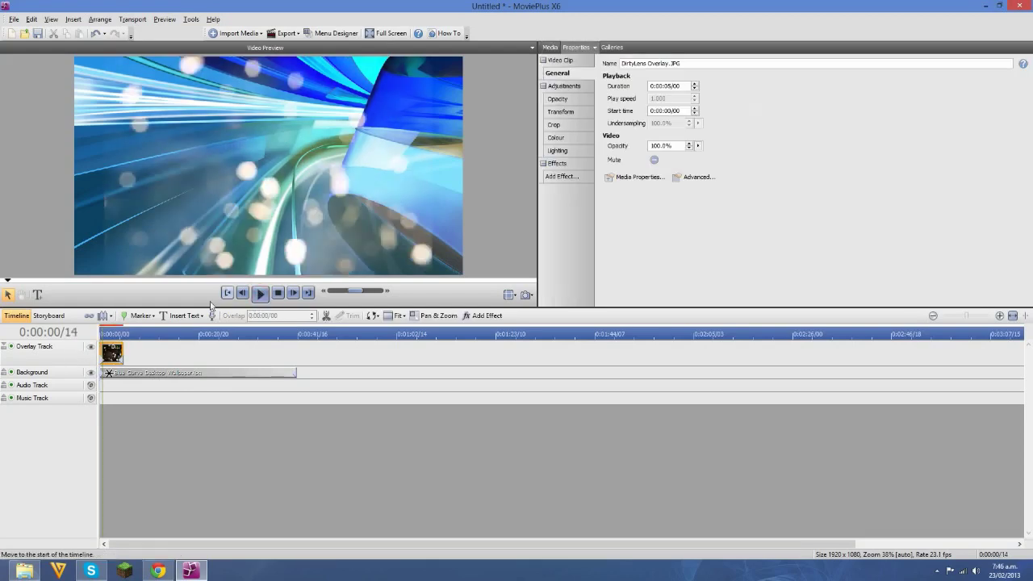
- Switch the Overlay Track's blend mode to Normal and back to Screen to compare the lens overlay
{"action": "left_click", "coordinate": [59, 362]}
{"action": "left_click", "coordinate": [691, 130]}
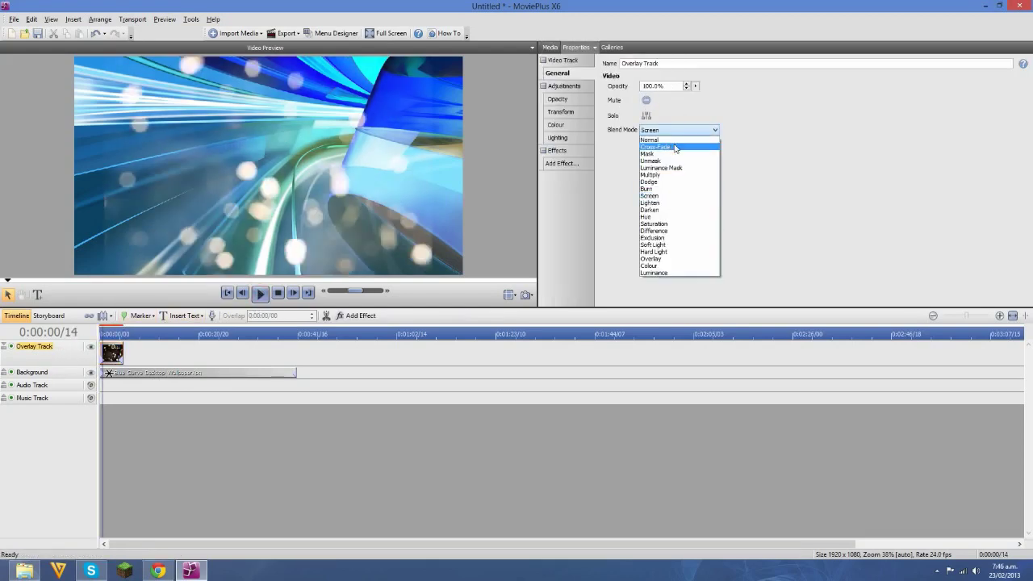
{"action": "left_click", "coordinate": [680, 141]}
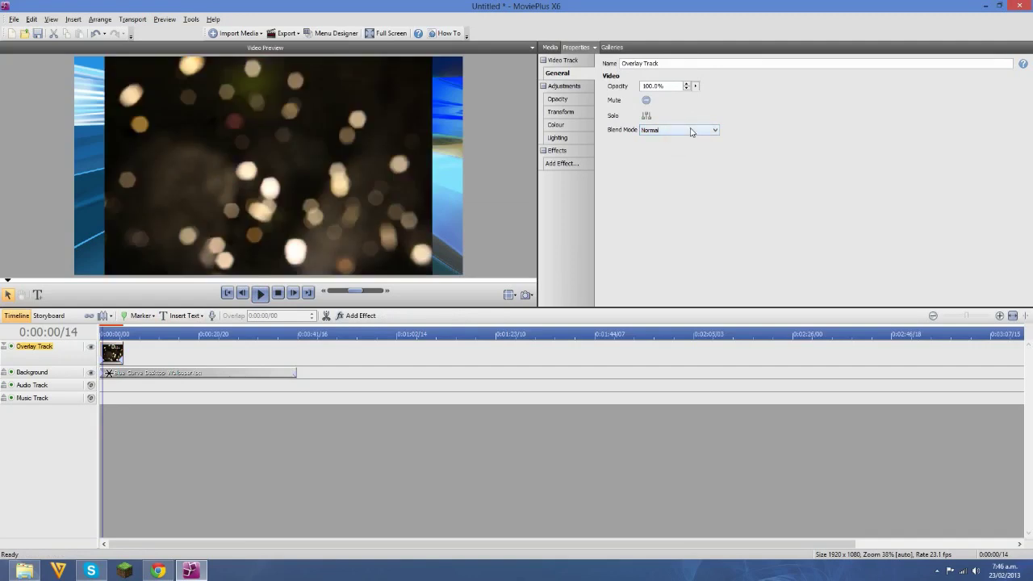
{"action": "left_click", "coordinate": [691, 130]}
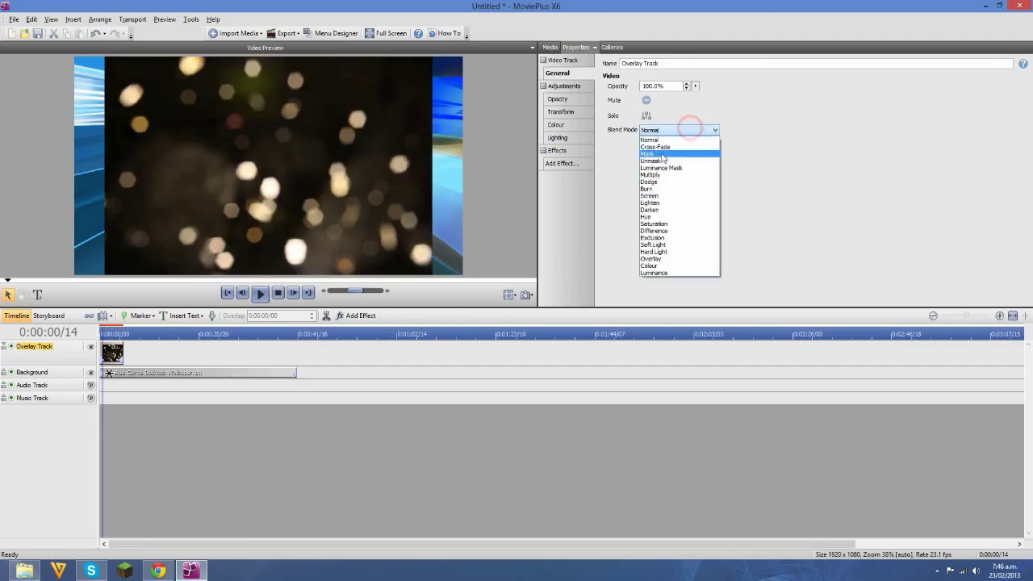
{"action": "left_click", "coordinate": [649, 196]}
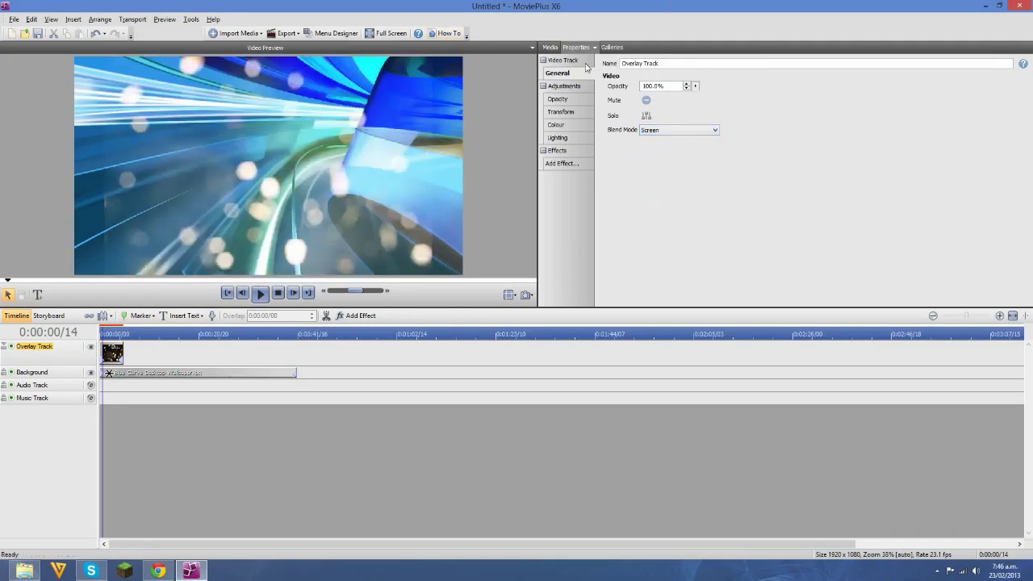
- Crop the DirtyLens Overlay clip on the Overlay Track to match the project aspect
{"action": "left_click", "coordinate": [563, 112]}
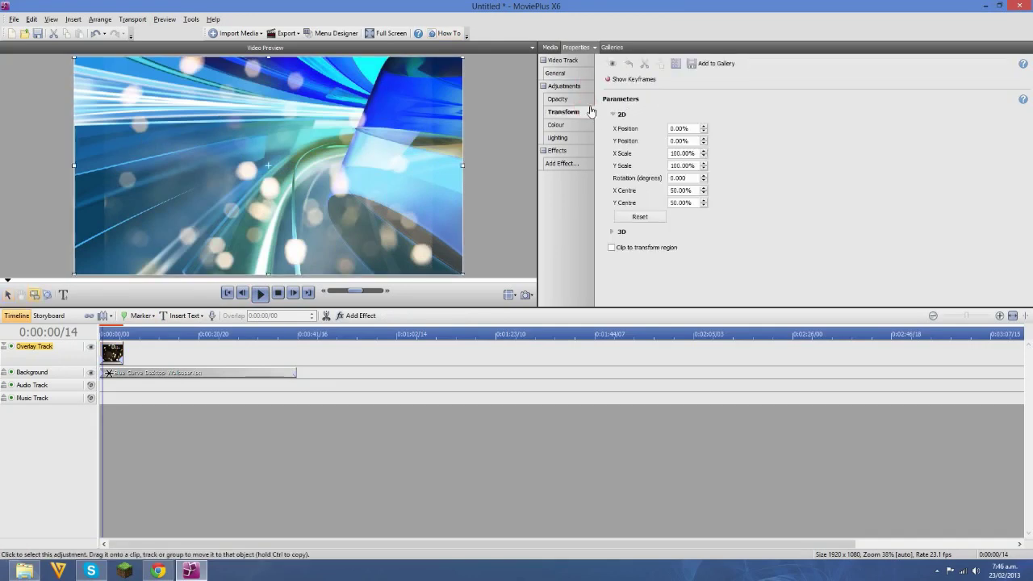
{"action": "left_click", "coordinate": [558, 126]}
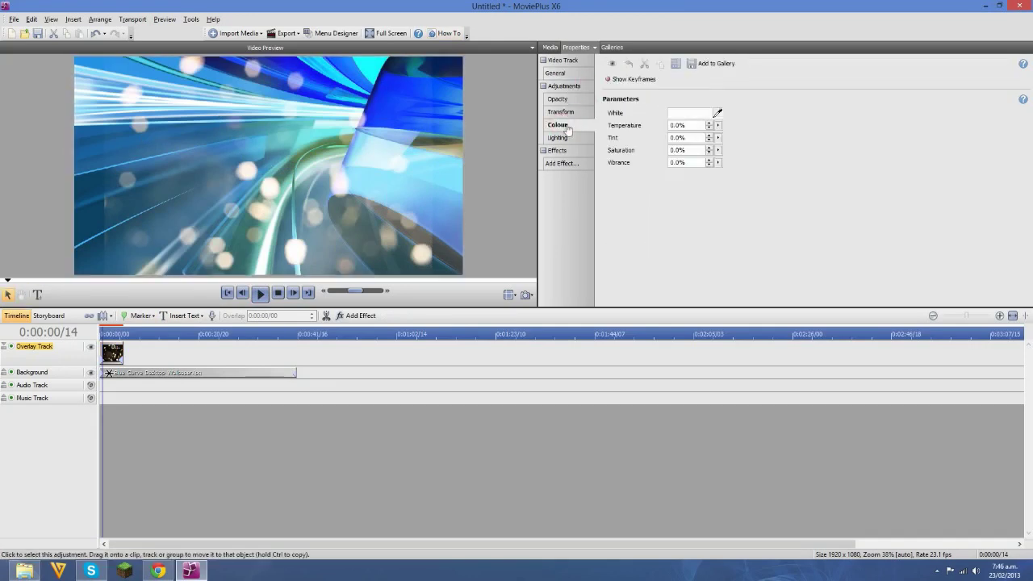
{"action": "left_click", "coordinate": [113, 353]}
{"action": "left_click", "coordinate": [555, 124]}
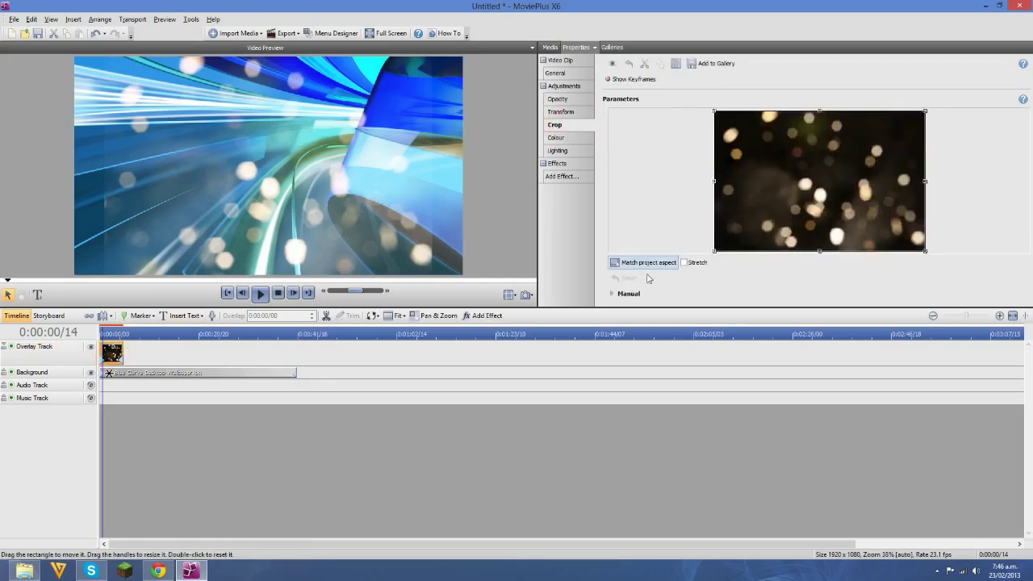
{"action": "left_click", "coordinate": [645, 263]}
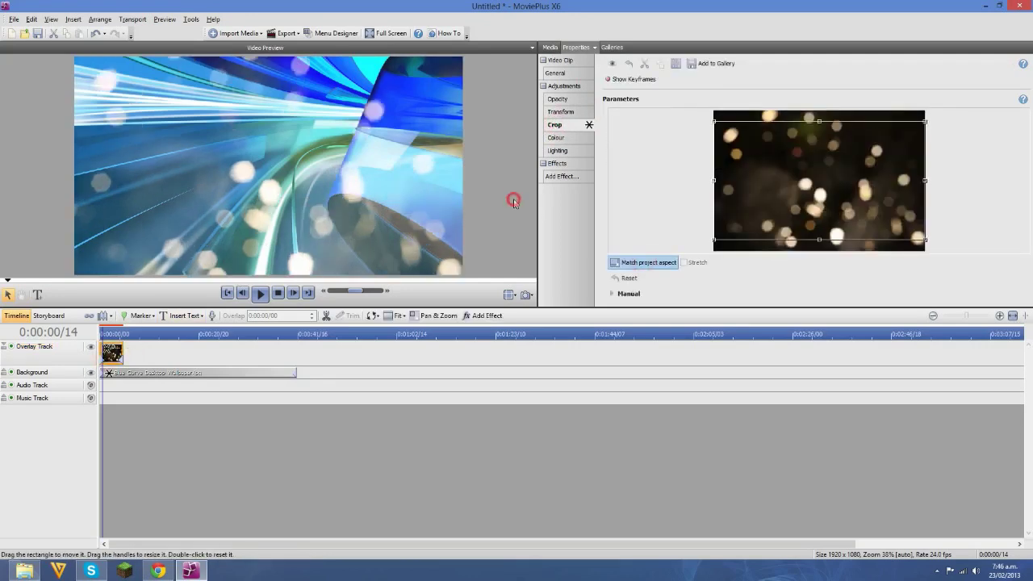
- Play the cropped lens overlay from the start of the timeline and return to the start
{"action": "left_click", "coordinate": [226, 294]}
{"action": "left_click", "coordinate": [260, 294]}
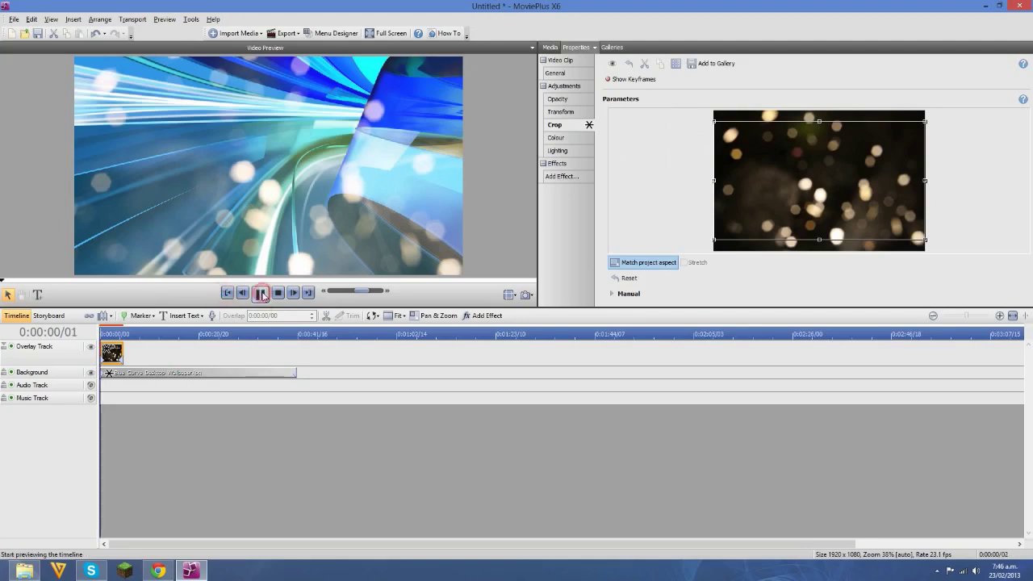
{"action": "left_click", "coordinate": [260, 293]}
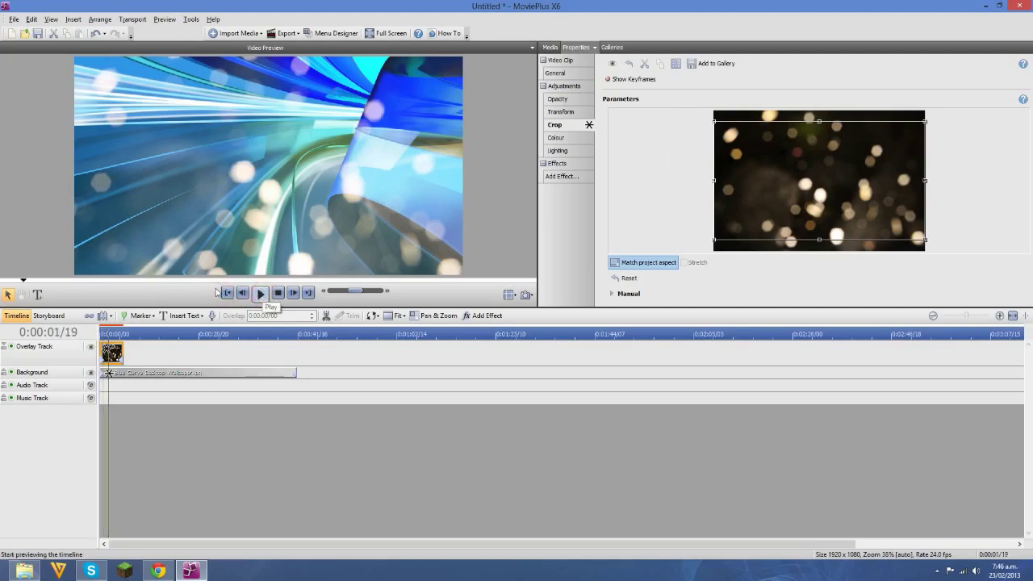
{"action": "left_click", "coordinate": [227, 293]}
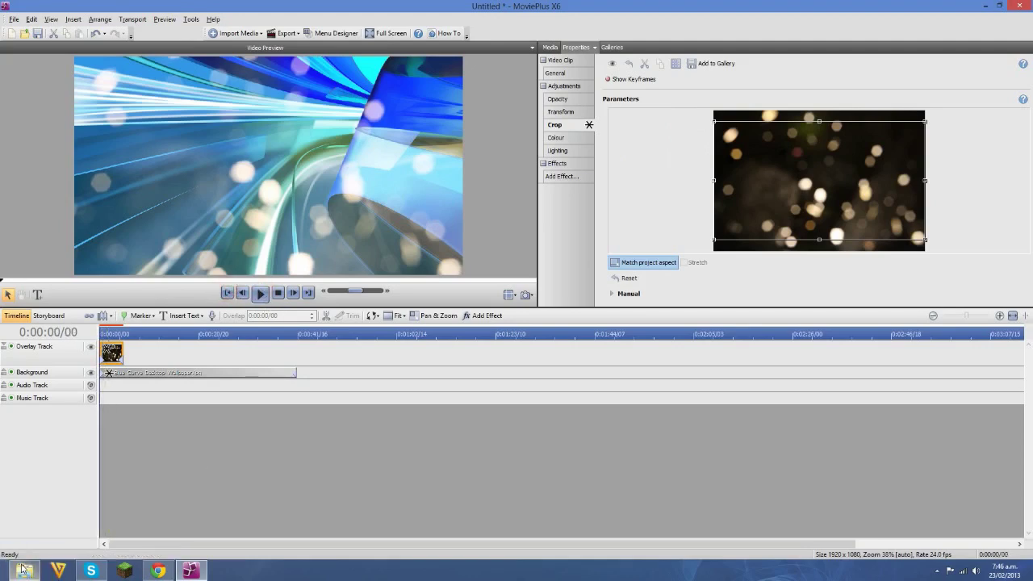
- Search the Videos library for "fire" and try to add Fireburst (1).wmv to the project media
{"action": "left_click", "coordinate": [24, 571]}
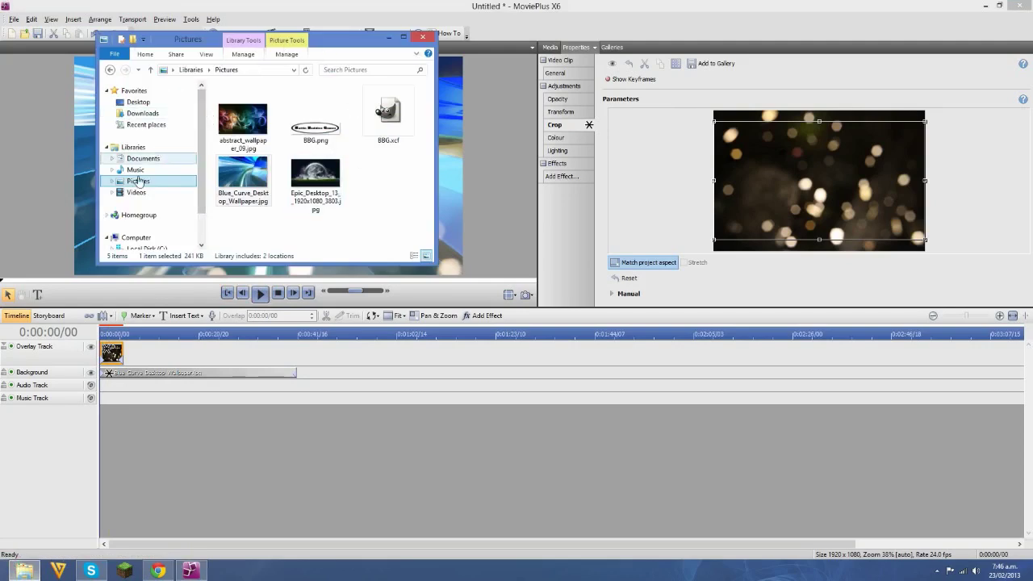
{"action": "left_click", "coordinate": [135, 192]}
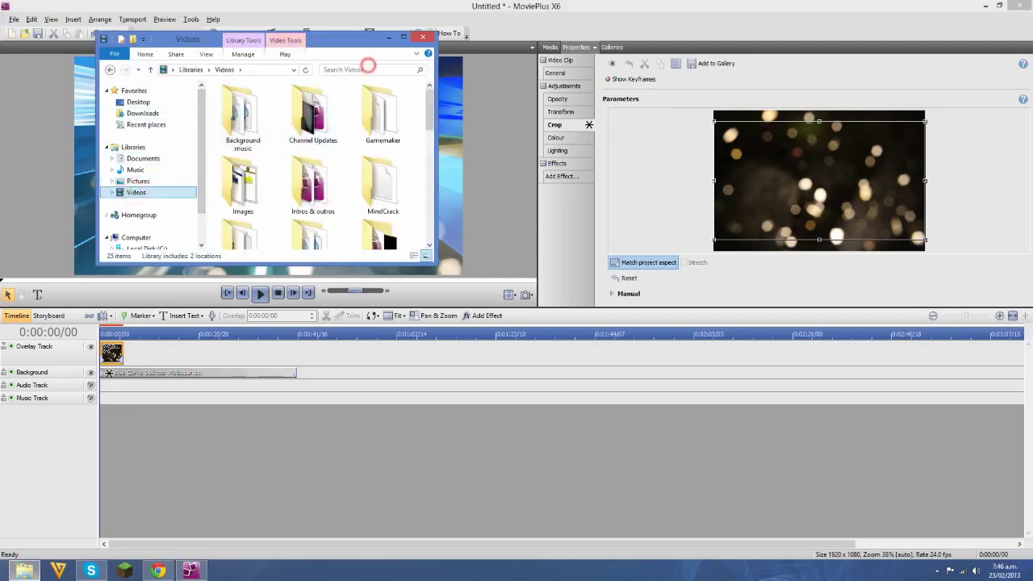
{"action": "left_click", "coordinate": [367, 69]}
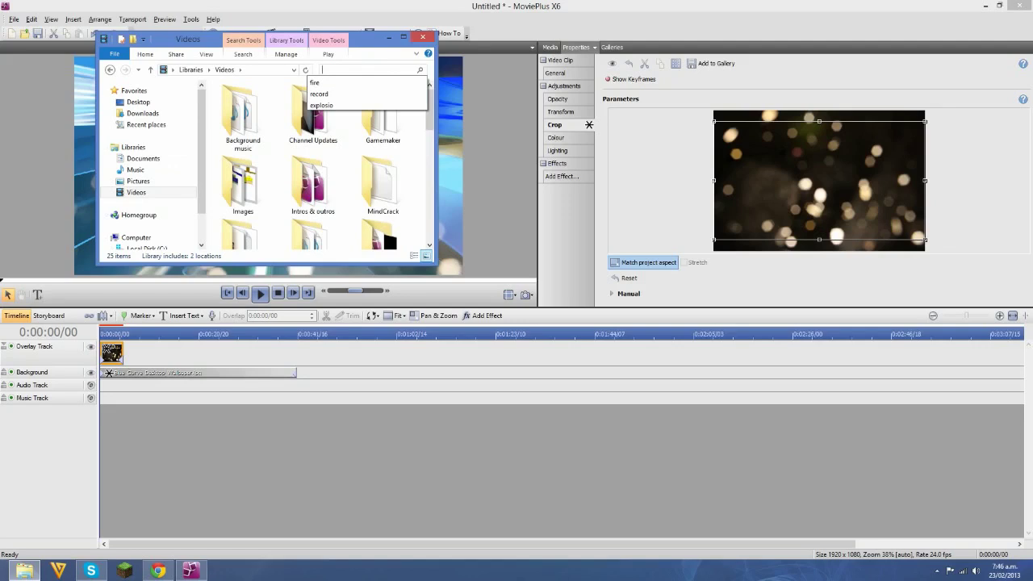
{"action": "type", "text": "b"}
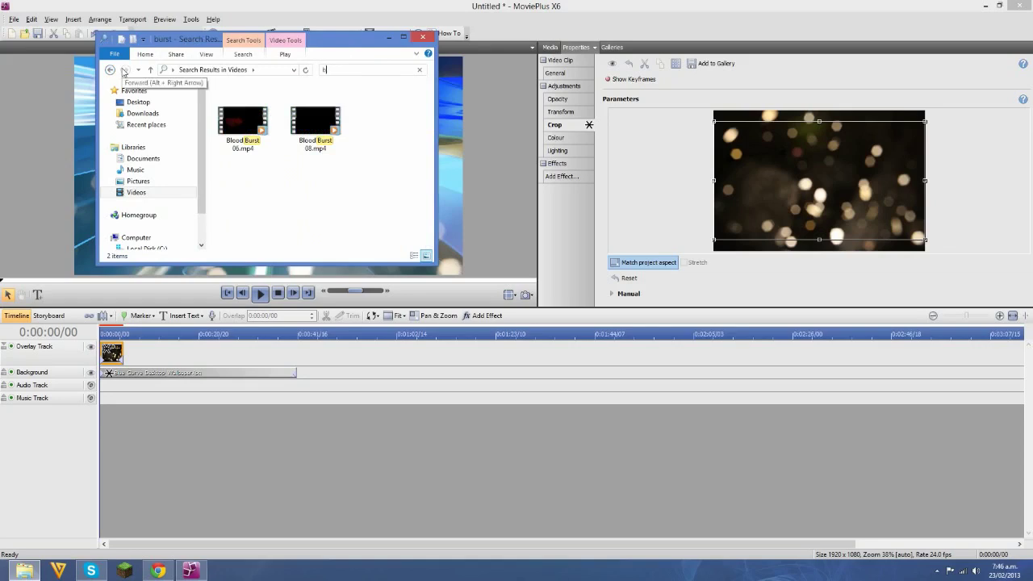
{"action": "key", "text": "BackSpace"}
{"action": "type", "text": "fire"}
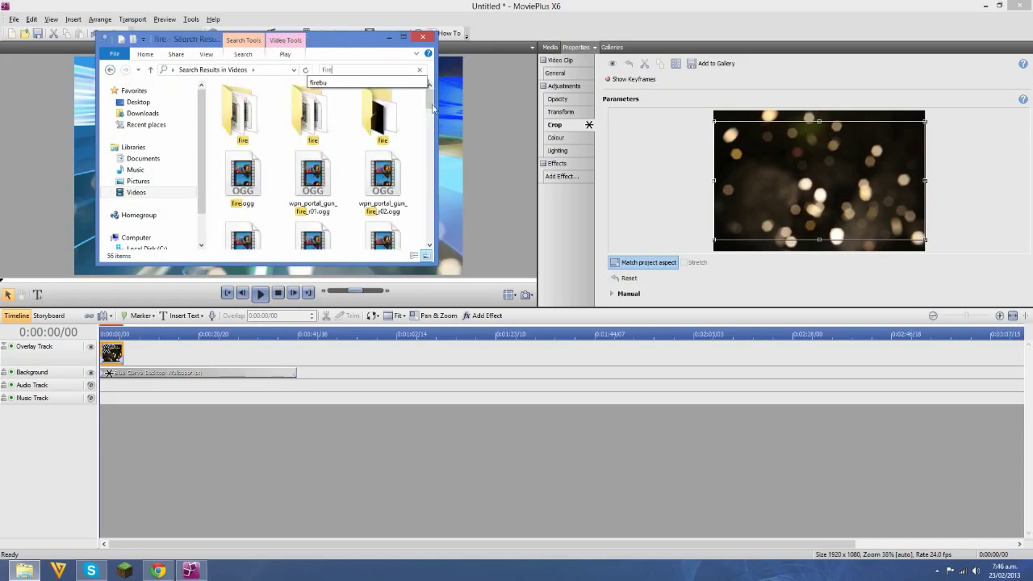
{"action": "left_click_drag", "start_coordinate": [430, 97], "coordinate": [413, 172]}
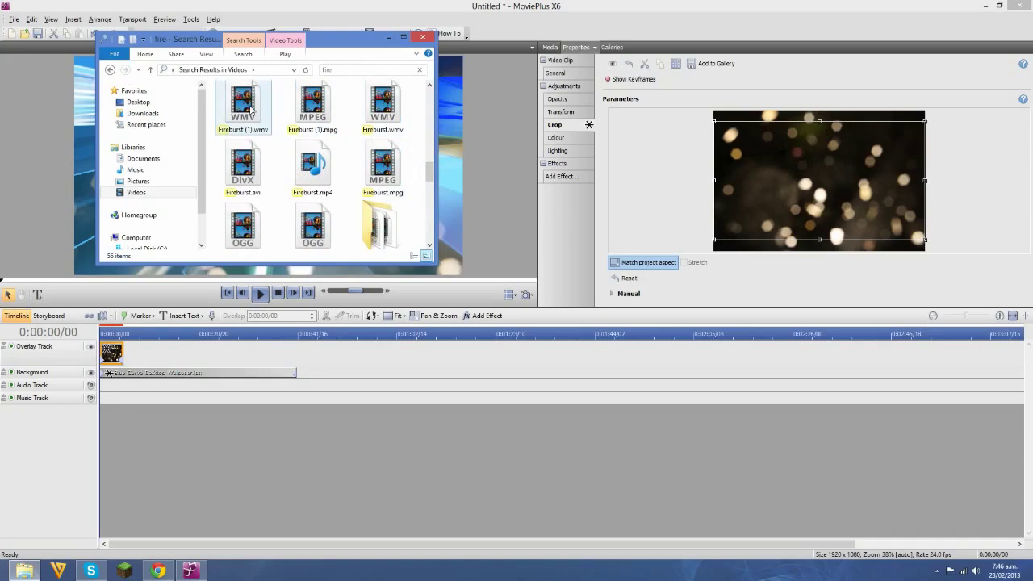
{"action": "left_click_drag", "start_coordinate": [250, 108], "coordinate": [647, 175]}
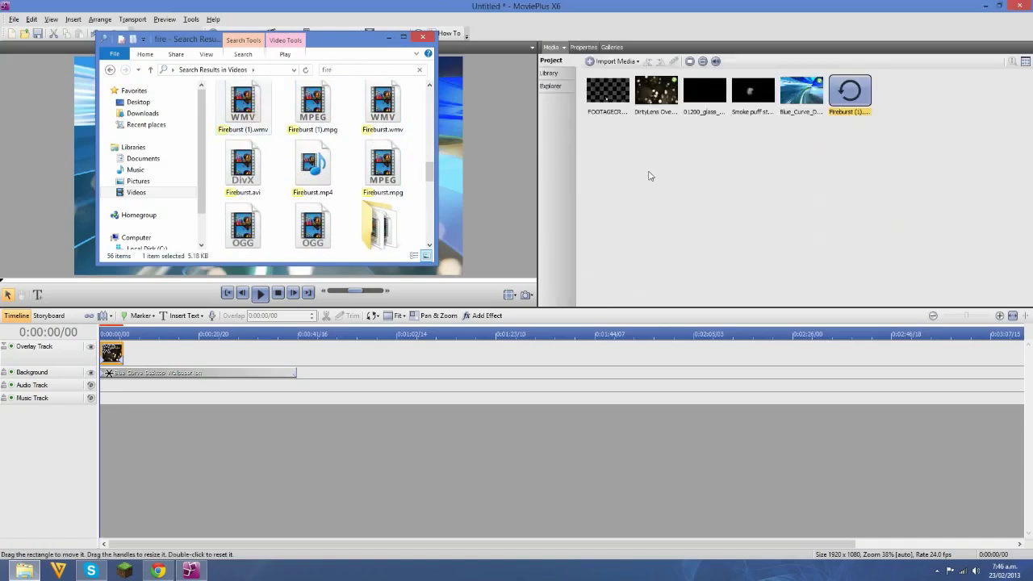
{"action": "left_click", "coordinate": [749, 196]}
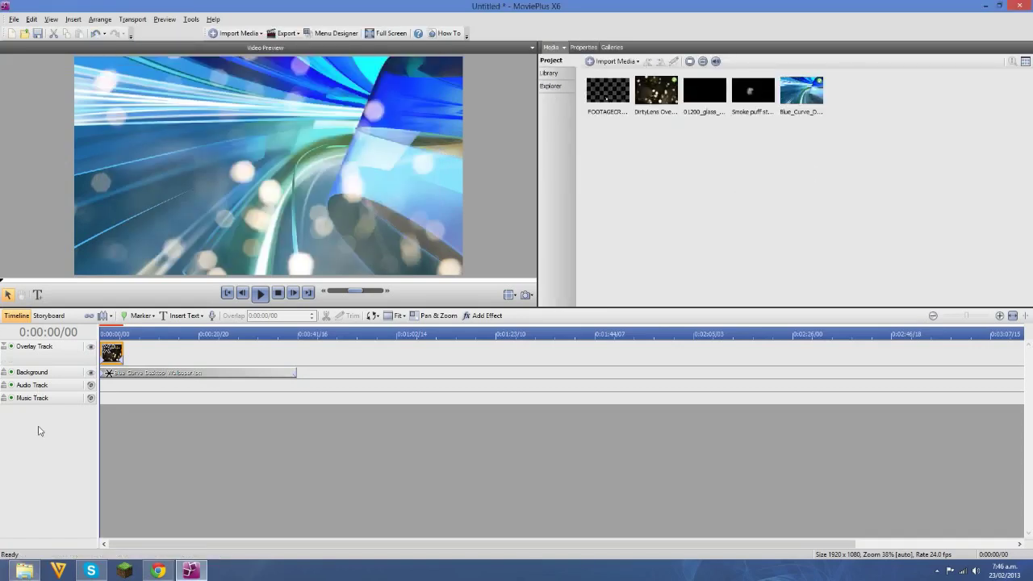
- Add Fireburst.wmv from the search results to the project media and place it after the lens clip on the Overlay Track
{"action": "left_click", "coordinate": [24, 570]}
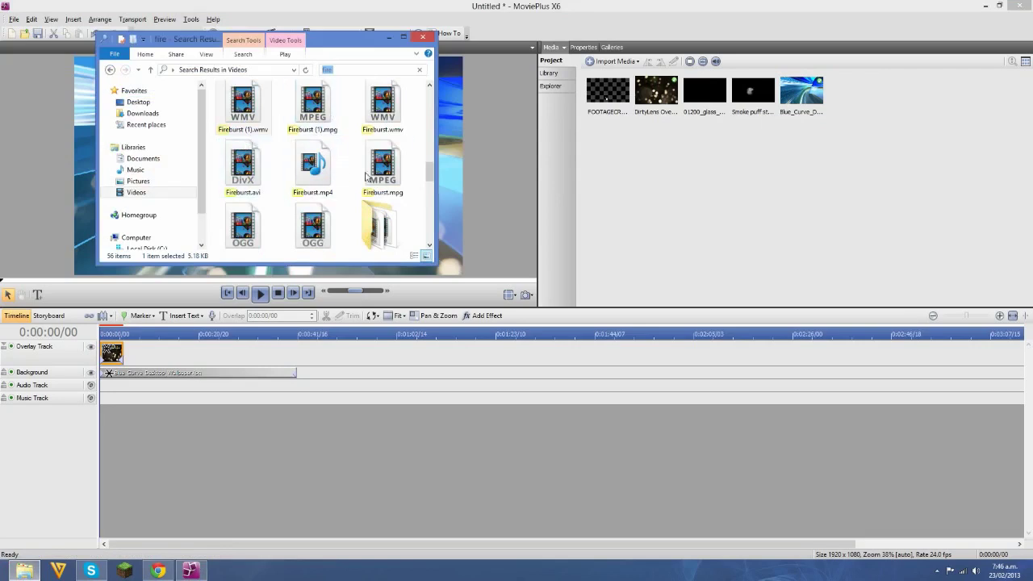
{"action": "left_click_drag", "start_coordinate": [429, 173], "coordinate": [429, 168]}
{"action": "left_click_drag", "start_coordinate": [393, 109], "coordinate": [858, 143]}
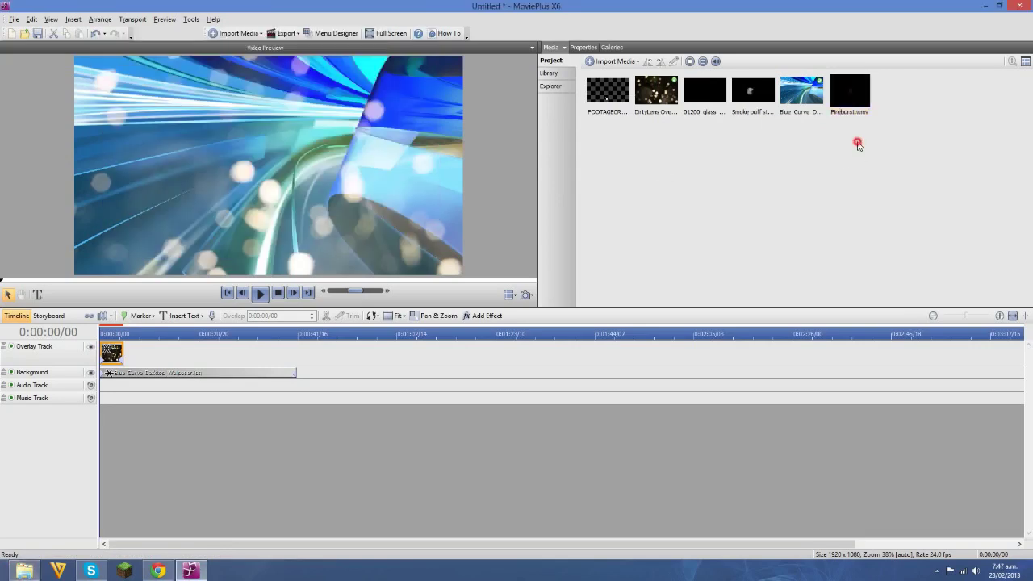
{"action": "left_click_drag", "start_coordinate": [856, 94], "coordinate": [129, 352]}
- Insert a new video track below the Overlay Track and delete Audio Track 1
{"action": "right_click", "coordinate": [59, 377]}
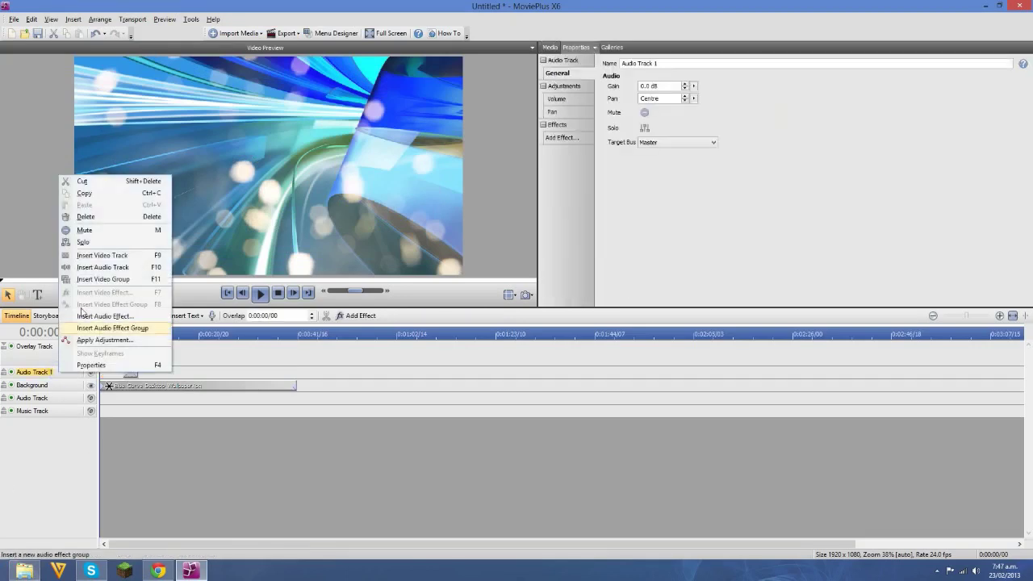
{"action": "left_click", "coordinate": [89, 256]}
{"action": "left_click", "coordinate": [42, 412]}
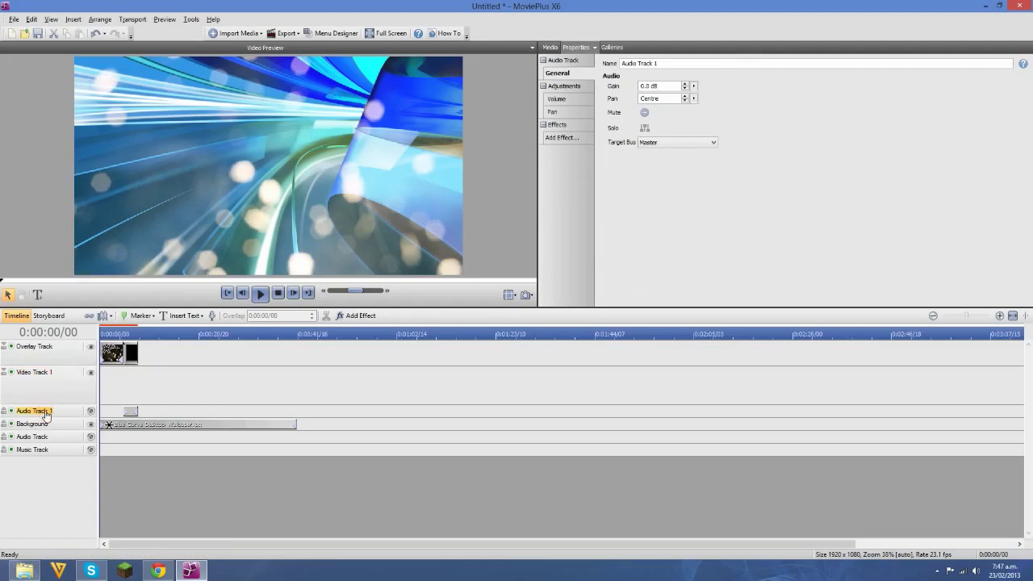
{"action": "key", "text": "Delete"}
- Move the Fireburst.wmv clip to the start of Video Track 1 and play it from the beginning
{"action": "left_click_drag", "start_coordinate": [130, 353], "coordinate": [126, 392]}
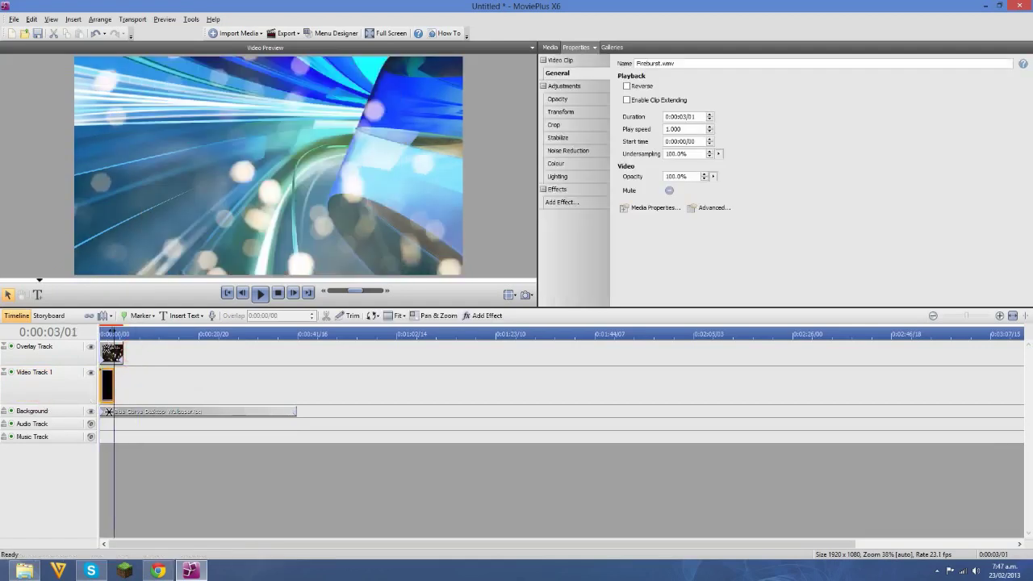
{"action": "left_click", "coordinate": [100, 332]}
{"action": "left_click", "coordinate": [262, 294]}
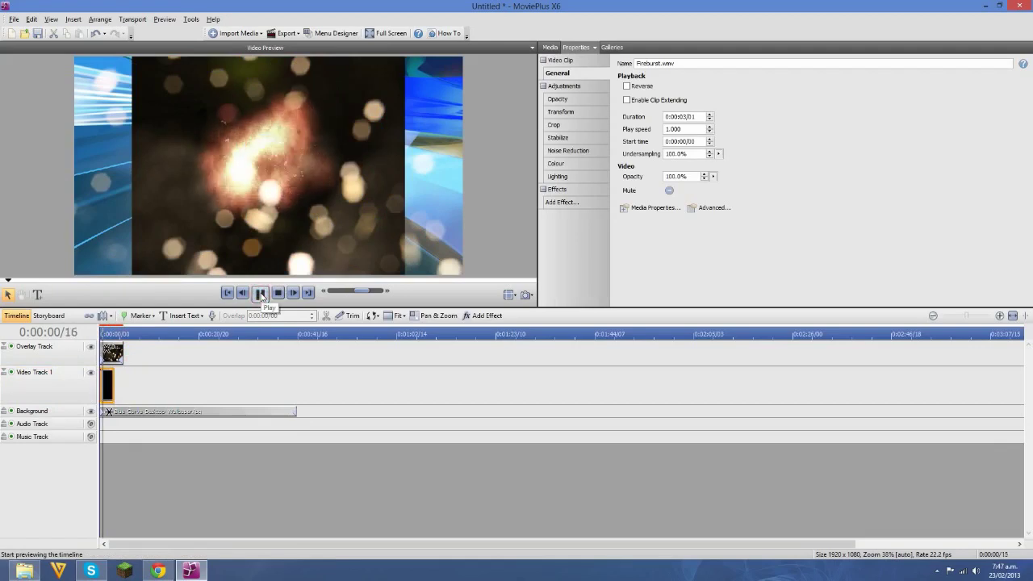
{"action": "left_click", "coordinate": [262, 294]}
- Set Video Track 1's blend mode to Screen to blend the fire burst with the background
{"action": "left_click", "coordinate": [43, 393]}
{"action": "left_click", "coordinate": [650, 130]}
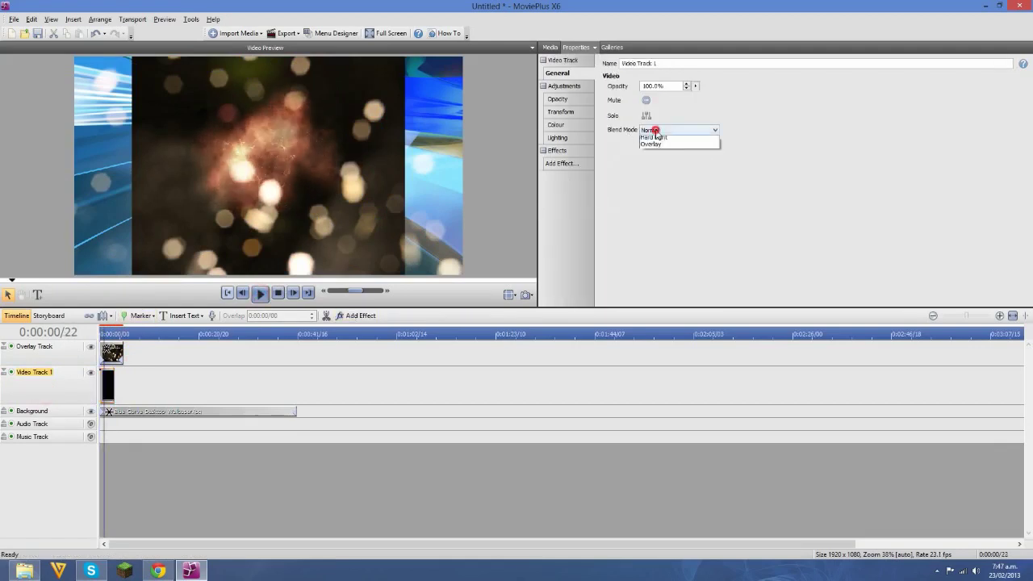
{"action": "left_click", "coordinate": [650, 196]}
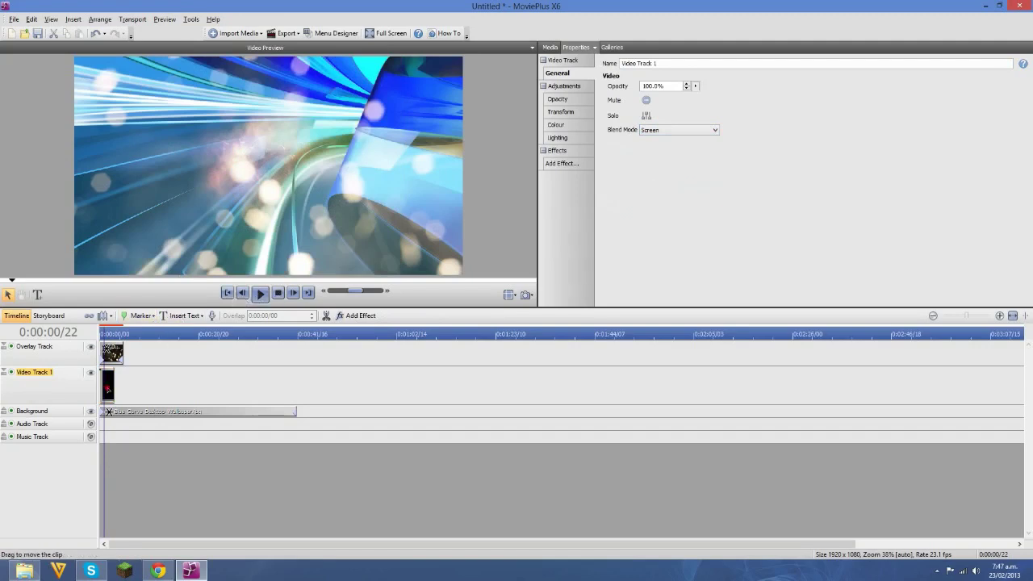
- Move the Fireburst.wmv and DirtyLens Overlay.JPG clips together to about one and a half seconds into the timeline
{"action": "left_click", "coordinate": [106, 388]}
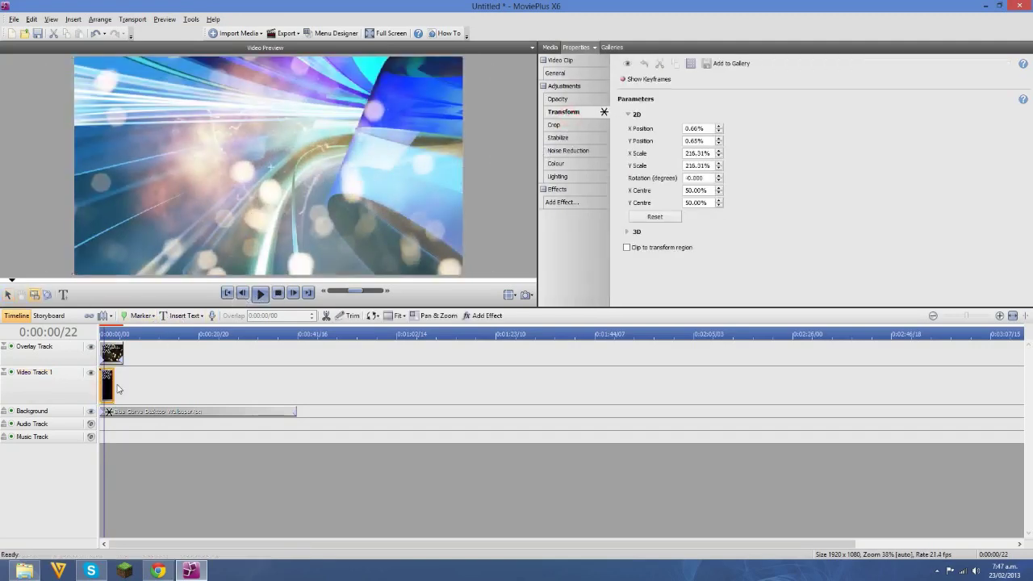
{"action": "left_click", "coordinate": [112, 353]}
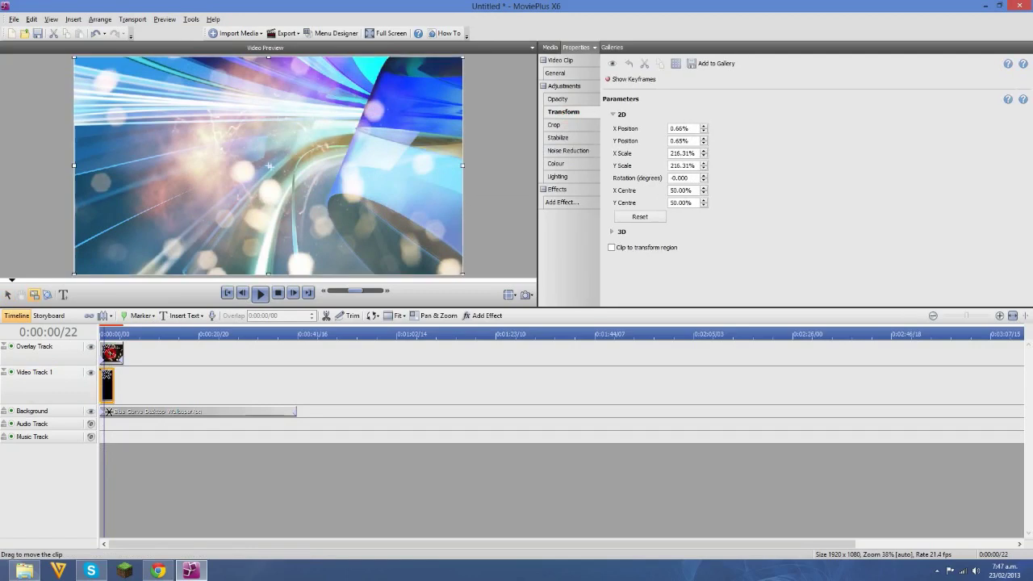
{"action": "left_click_drag", "start_coordinate": [109, 382], "coordinate": [120, 352]}
{"action": "left_click", "coordinate": [114, 354]}
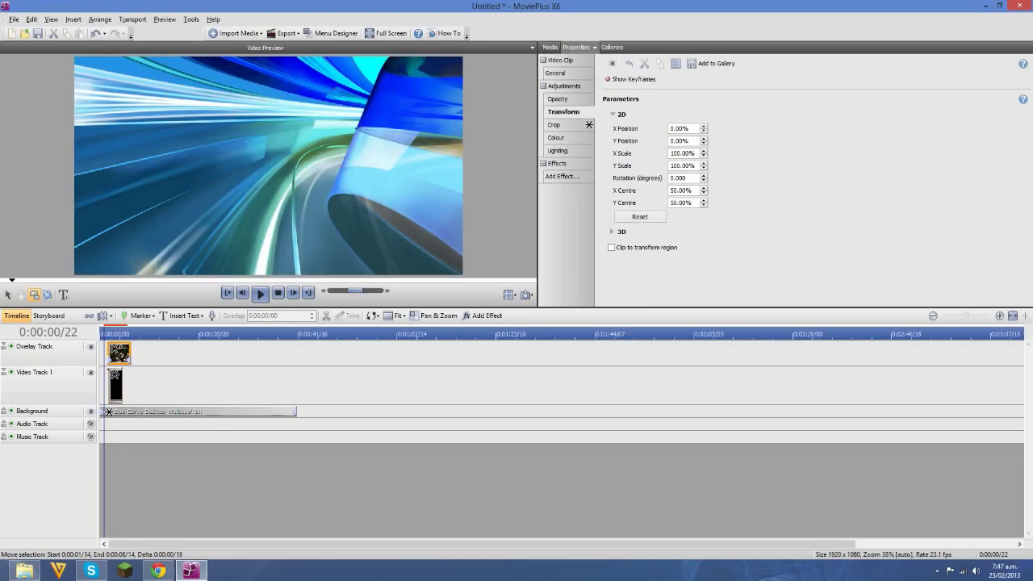
{"action": "left_click", "coordinate": [1011, 317]}
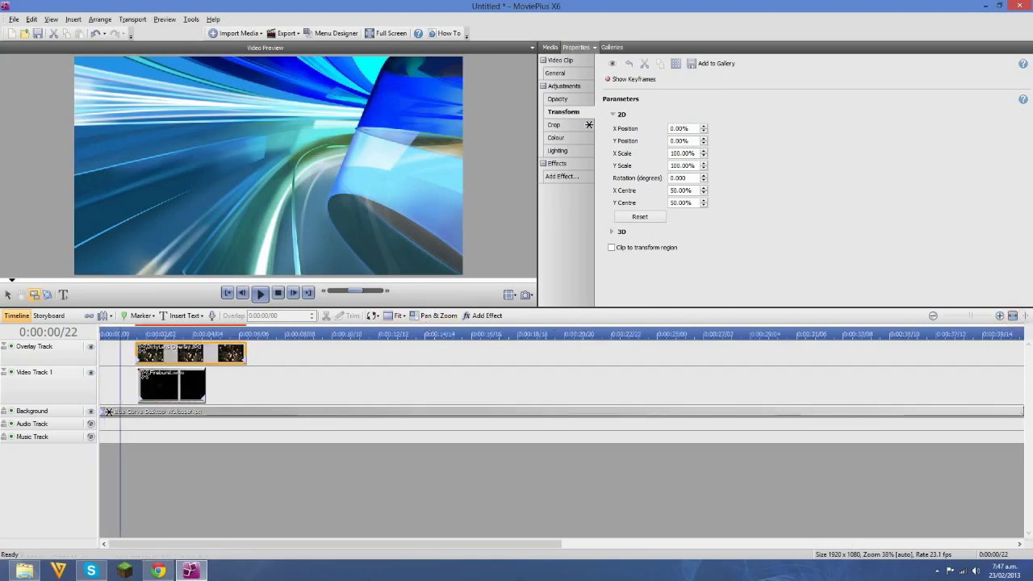
- Trim the DirtyLens Overlay.JPG clip to end with Fireburst.wmv, add cross-fades at both ends, and preview the overlay
{"action": "left_click_drag", "start_coordinate": [250, 353], "coordinate": [156, 360]}
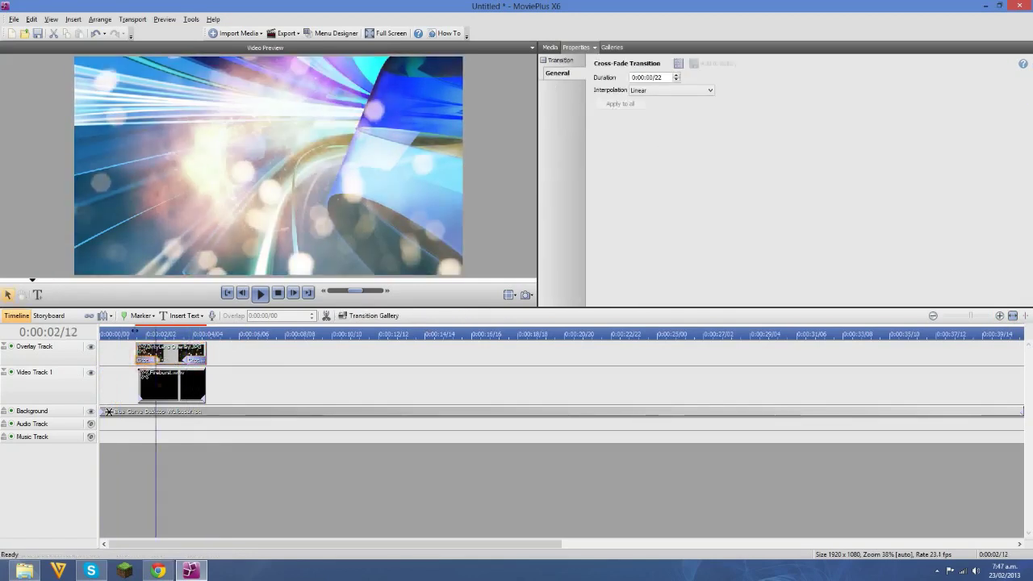
{"action": "left_click", "coordinate": [125, 334]}
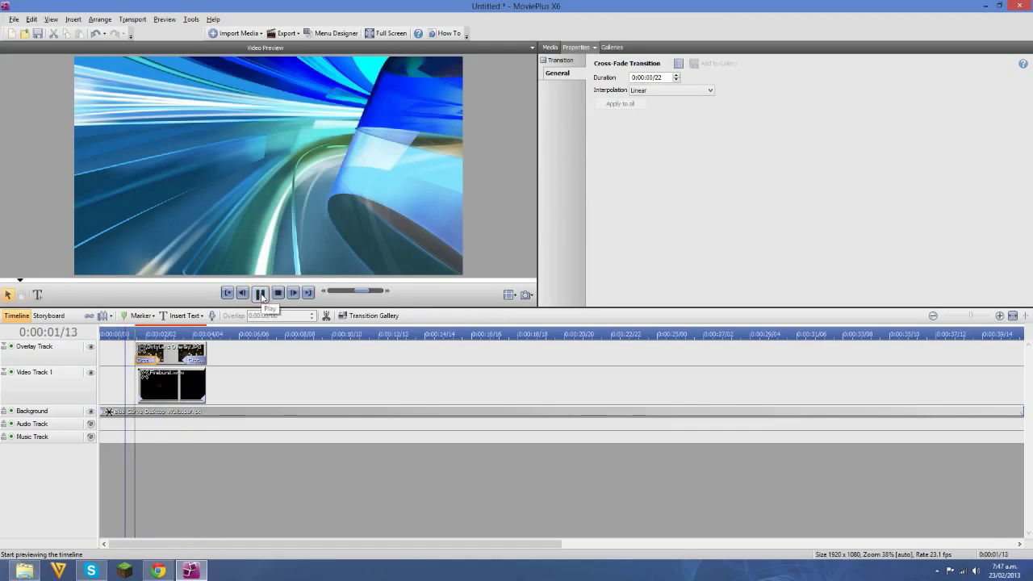
{"action": "left_click", "coordinate": [261, 293]}
{"action": "left_click", "coordinate": [261, 294]}
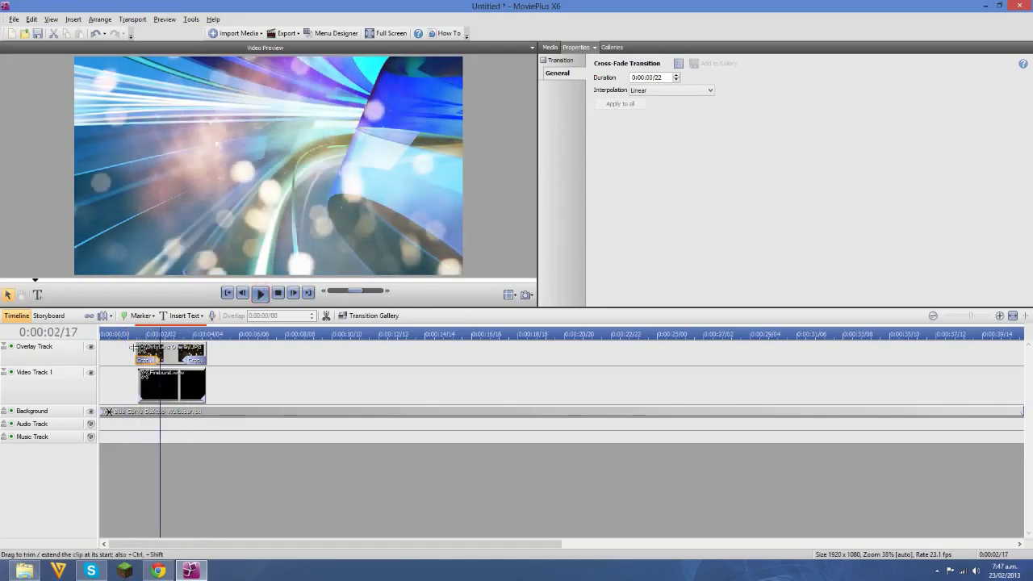
- Shorten the DirtyLens Overlay.JPG clip to a duration of 0:00:02/00 and preview it with the fire burst
{"action": "left_click_drag", "start_coordinate": [135, 348], "coordinate": [193, 348]}
{"action": "left_click", "coordinate": [131, 335]}
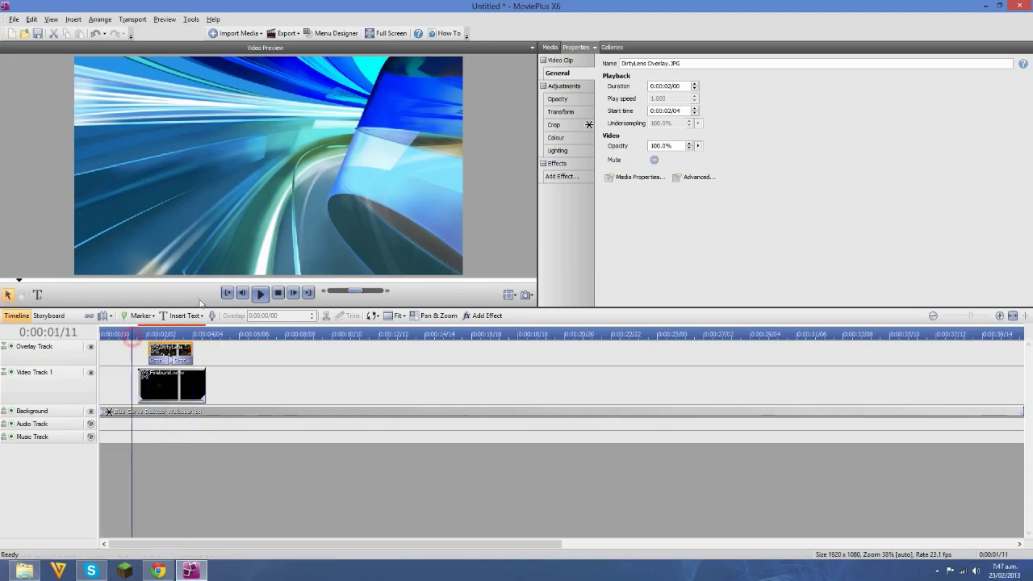
{"action": "left_click", "coordinate": [260, 293]}
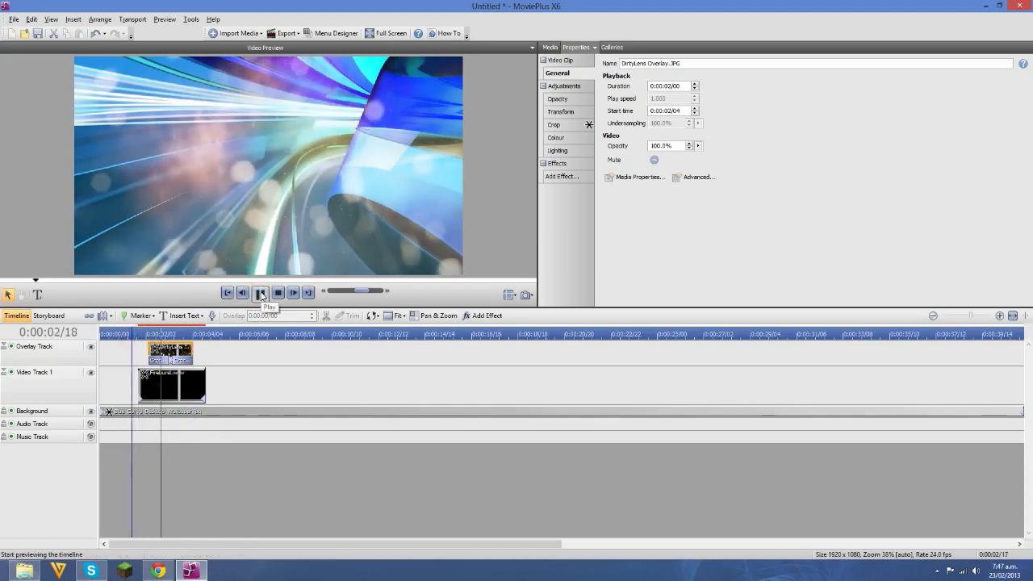
{"action": "left_click", "coordinate": [261, 294]}
- Move the DirtyLens Overlay.JPG clip to start at 0:00:01/16 and play the section
{"action": "left_click_drag", "start_coordinate": [170, 353], "coordinate": [159, 353]}
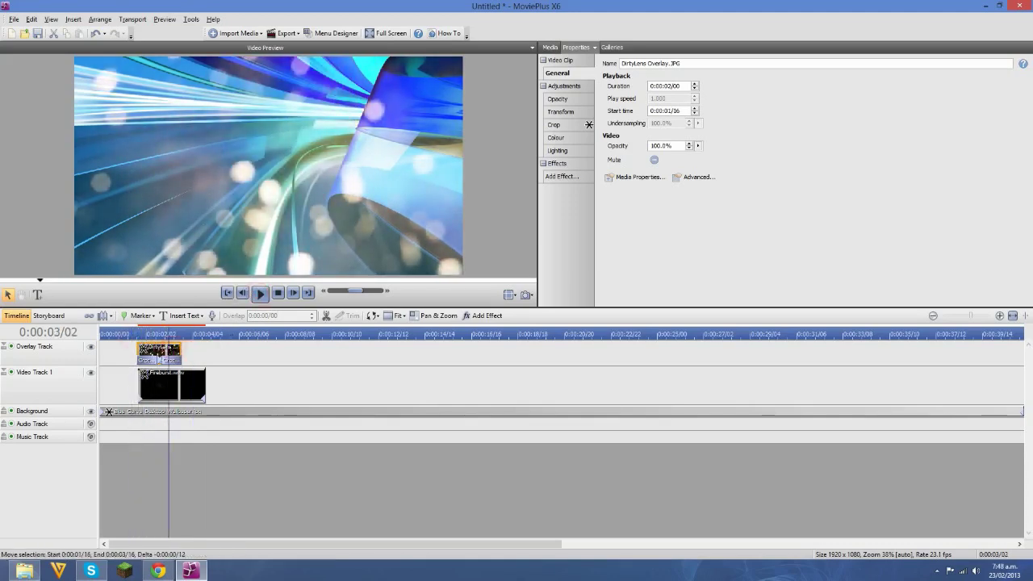
{"action": "left_click", "coordinate": [229, 292]}
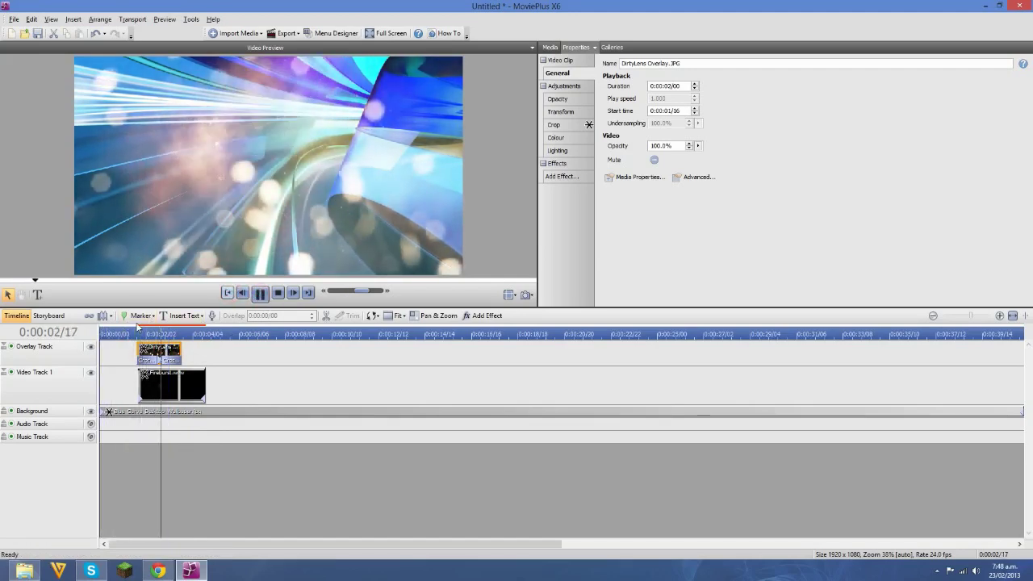
{"action": "left_click", "coordinate": [260, 294]}
- Enlarge the Fireburst.wmv clip to a scale of 284.53%, reposition it over the frame, and play the section
{"action": "left_click", "coordinate": [180, 386]}
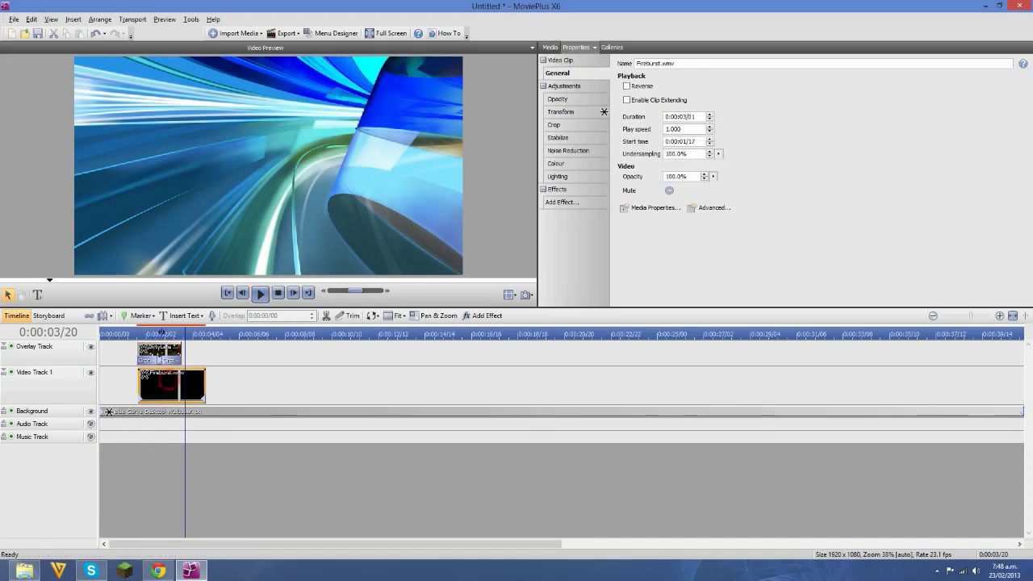
{"action": "left_click", "coordinate": [161, 331]}
{"action": "key", "text": "Left"}
{"action": "left_click", "coordinate": [575, 113]}
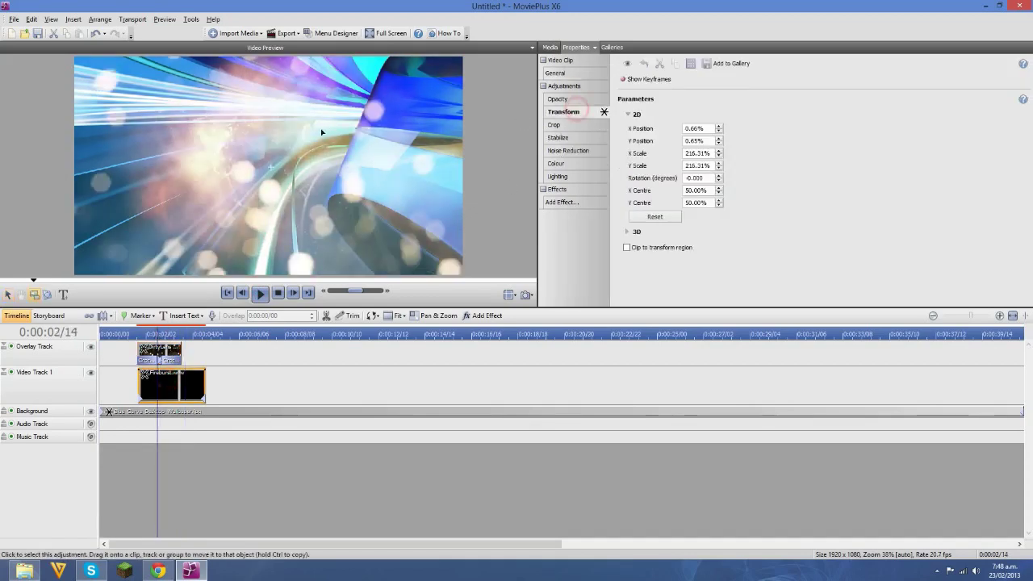
{"action": "left_click_drag", "start_coordinate": [429, 257], "coordinate": [528, 314]}
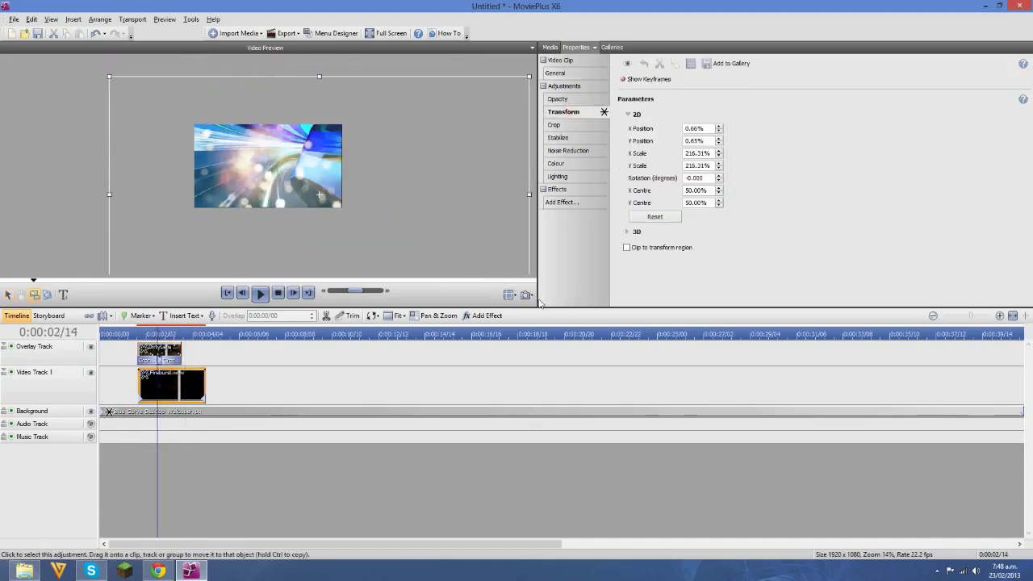
{"action": "left_click_drag", "start_coordinate": [415, 213], "coordinate": [336, 189]}
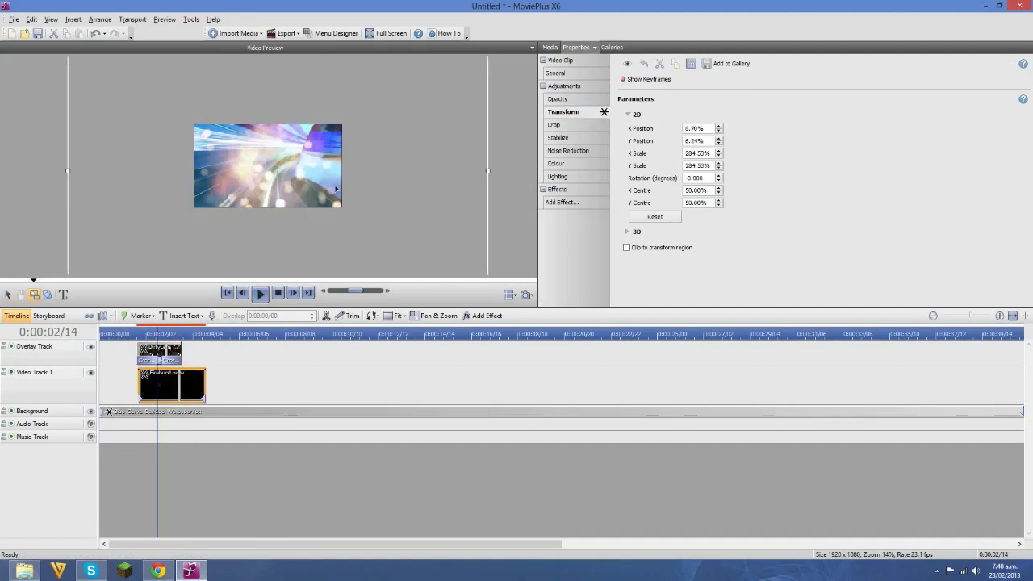
{"action": "scroll", "coordinate": [289, 169], "scroll_direction": "up", "scroll_amount": 3}
{"action": "scroll", "coordinate": [276, 219], "scroll_direction": "down", "scroll_amount": 1}
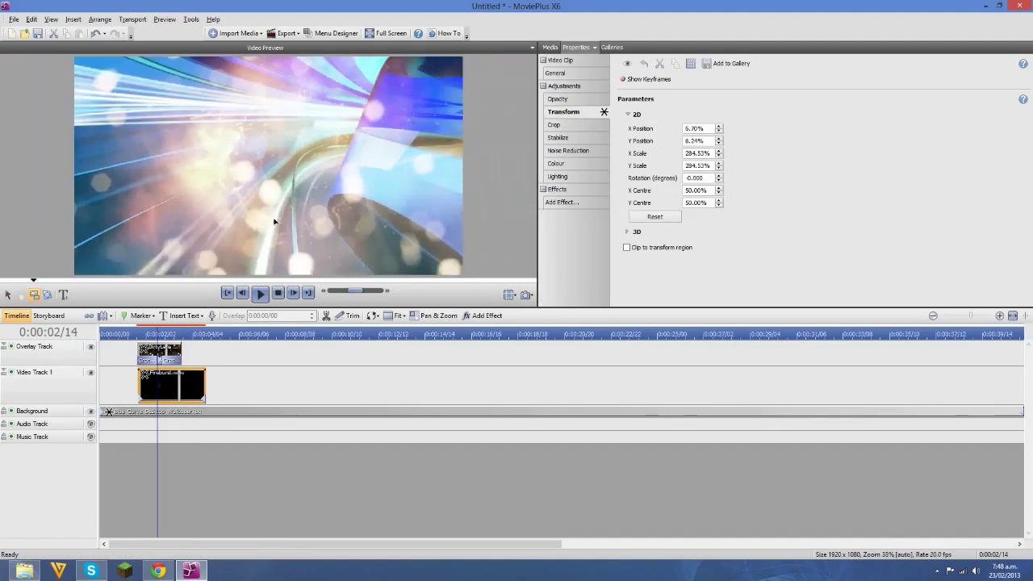
{"action": "left_click", "coordinate": [137, 332]}
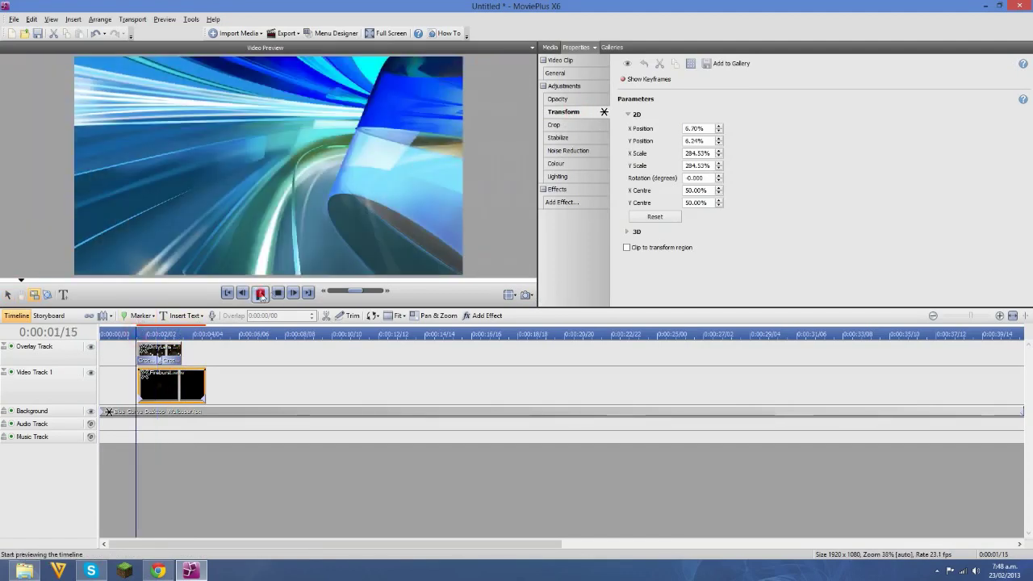
{"action": "left_click", "coordinate": [260, 293]}
{"action": "left_click", "coordinate": [259, 294]}
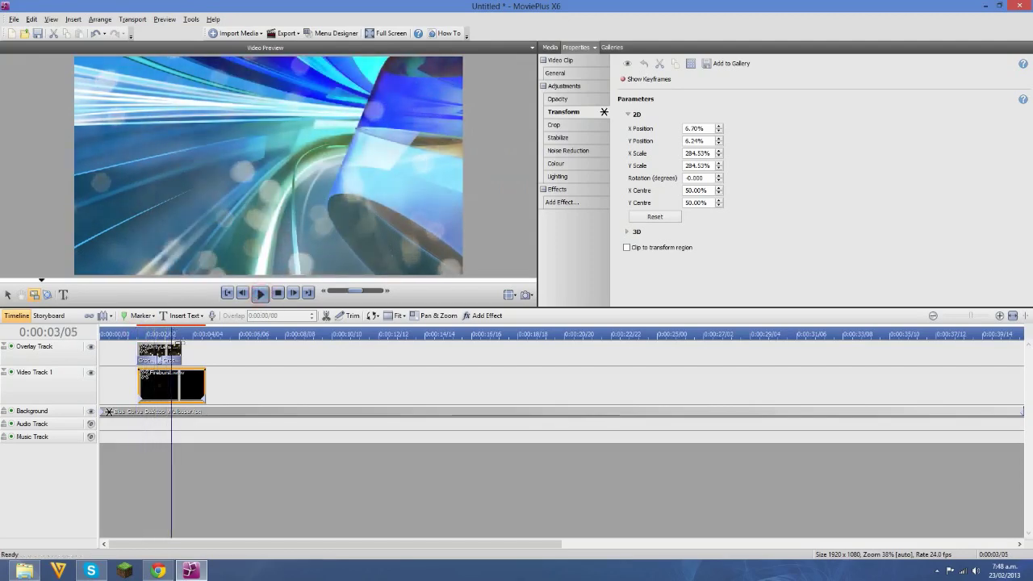
- Trim the end of the DirtyLens Overlay.JPG clip to a duration of 0:00:01/13 and replay the burst
{"action": "left_click", "coordinate": [159, 358]}
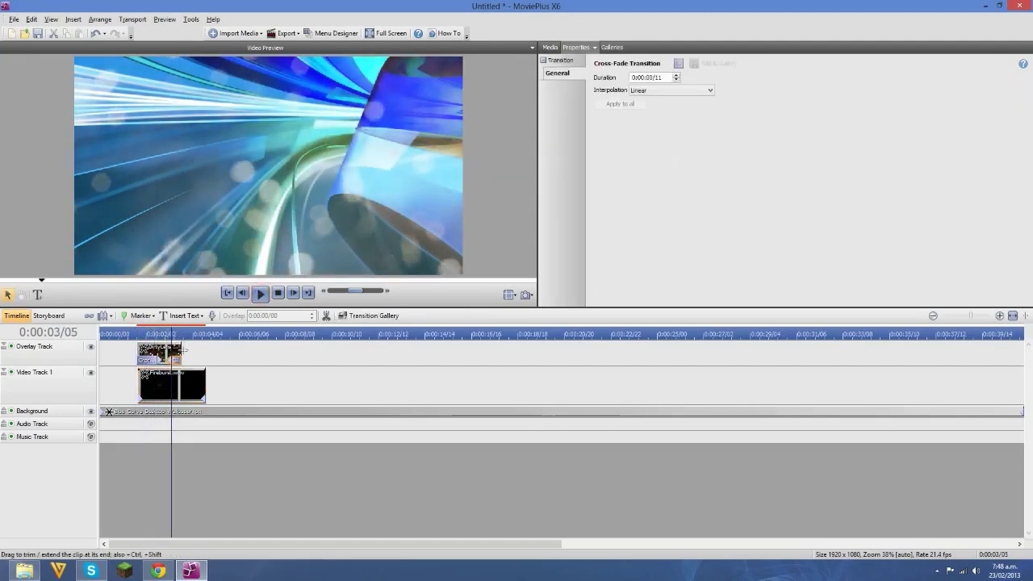
{"action": "left_click_drag", "start_coordinate": [180, 350], "coordinate": [171, 350]}
{"action": "left_click", "coordinate": [135, 334]}
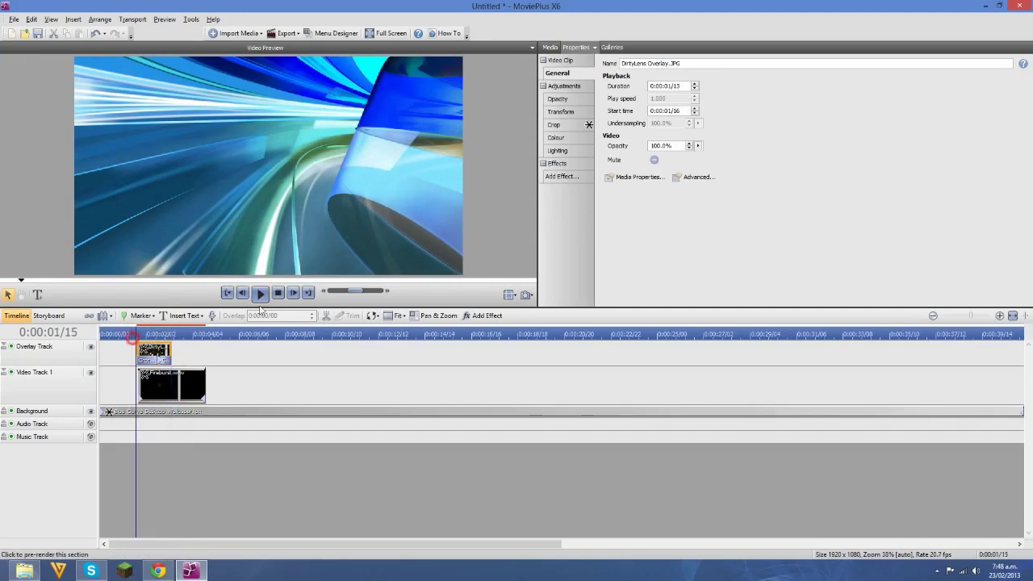
{"action": "left_click", "coordinate": [263, 295]}
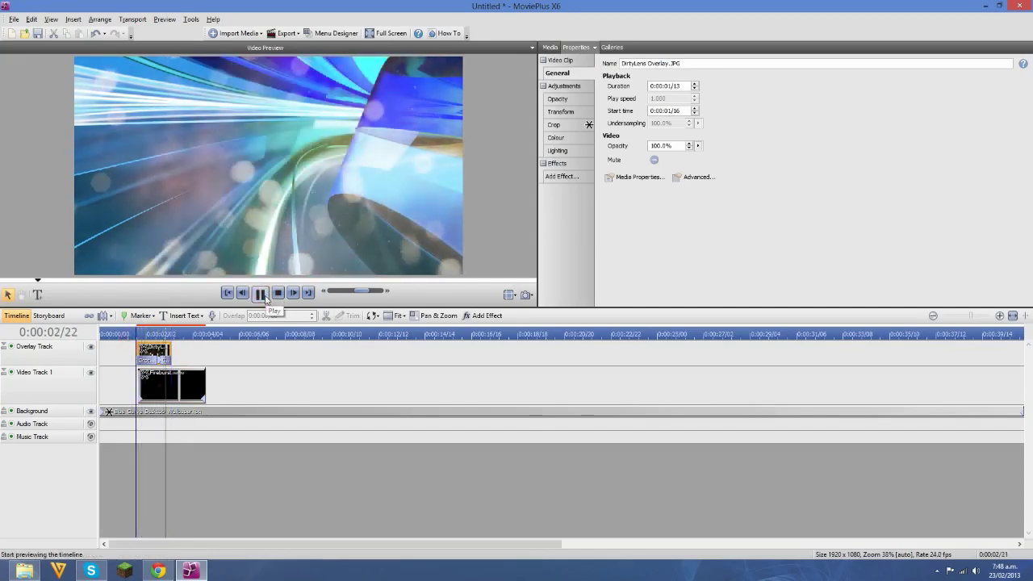
{"action": "left_click", "coordinate": [263, 295]}
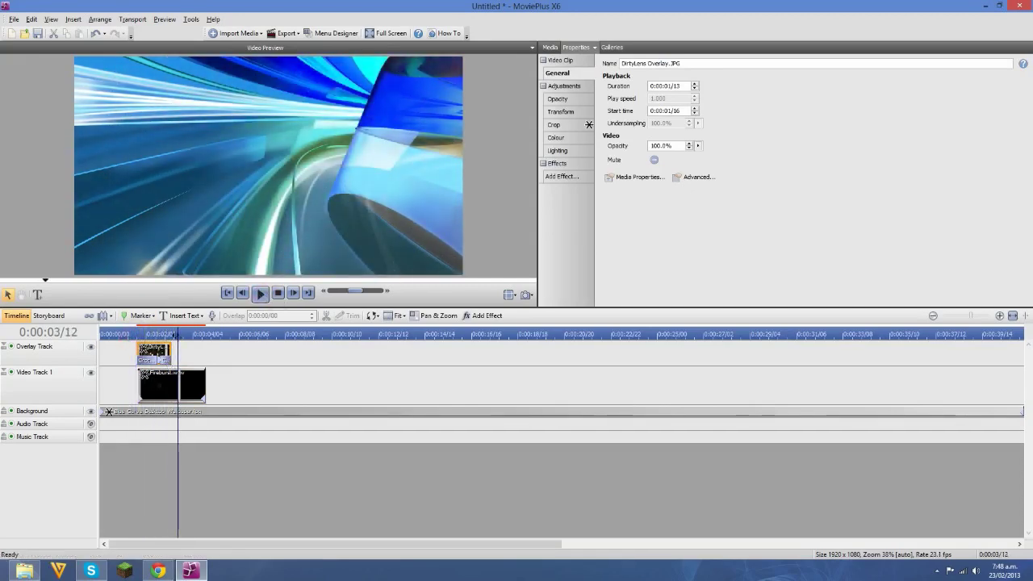
{"action": "left_click_drag", "start_coordinate": [177, 334], "coordinate": [135, 344]}
{"action": "left_click", "coordinate": [261, 295]}
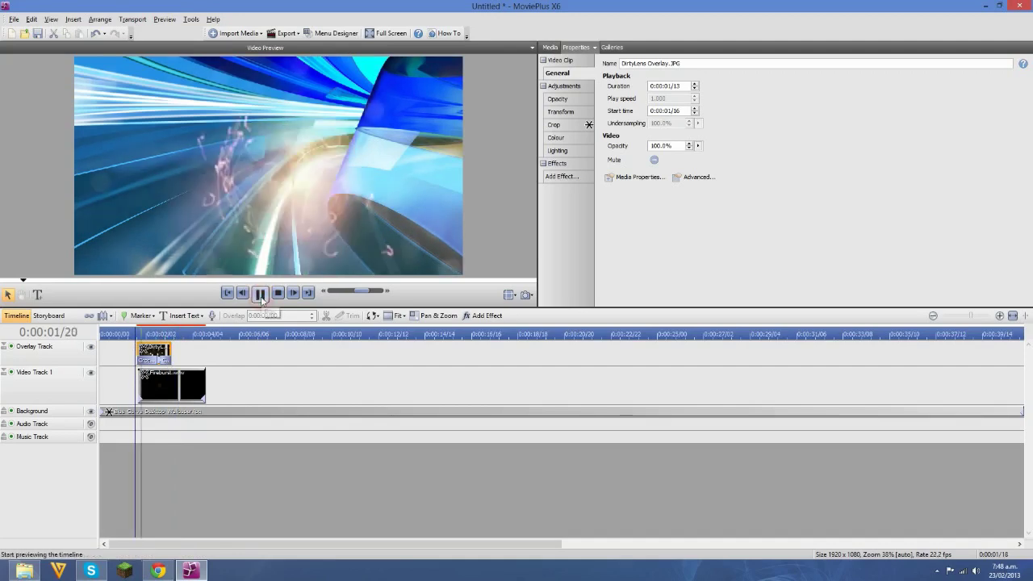
{"action": "left_click", "coordinate": [260, 295]}
- Set the Fireburst.wmv clip's lighting to exposure 0.31 and brightness 18.0%, and play the brightened explosion
{"action": "left_click", "coordinate": [162, 383]}
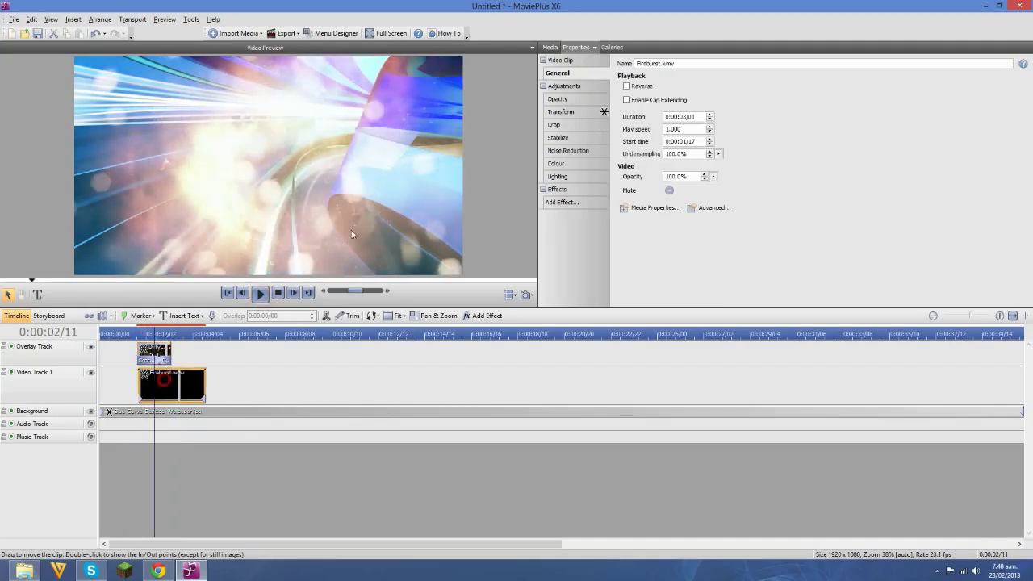
{"action": "left_click", "coordinate": [559, 176]}
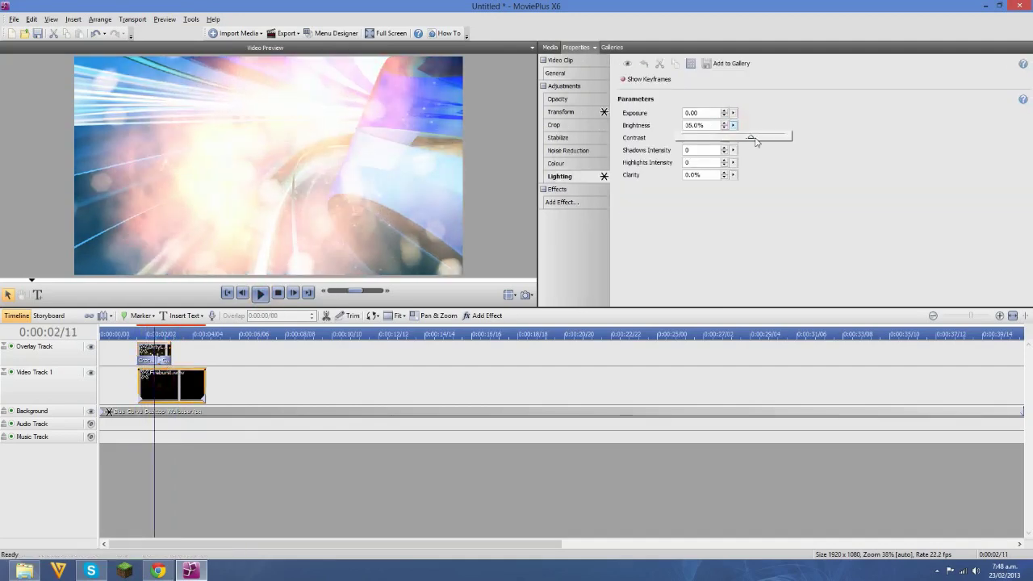
{"action": "mouse_move", "coordinate": [747, 141]}
{"action": "left_mouse_down"}
{"action": "mouse_move", "coordinate": [735, 119]}
{"action": "mouse_move", "coordinate": [751, 131]}
{"action": "left_mouse_up"}
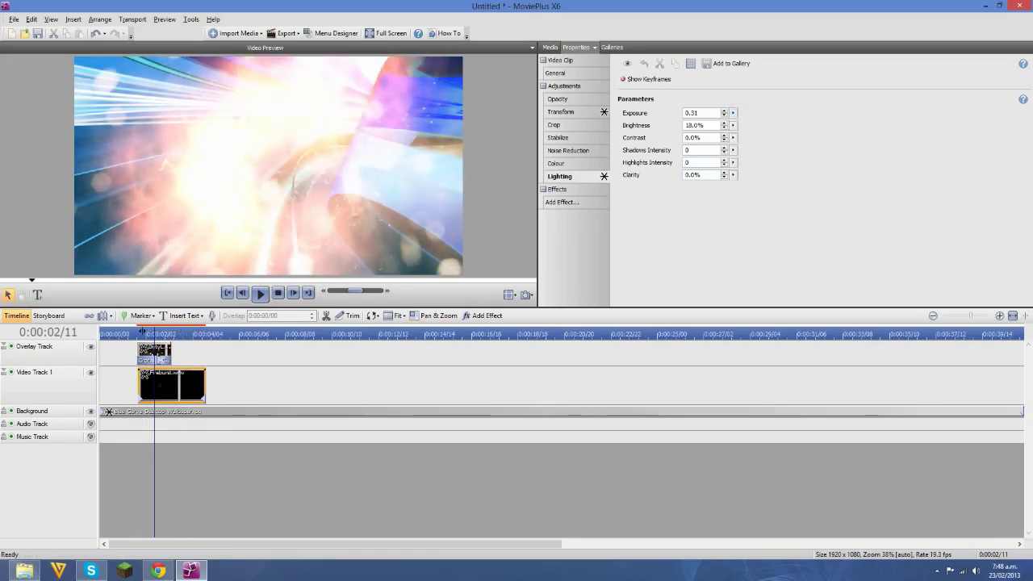
{"action": "left_click", "coordinate": [134, 328]}
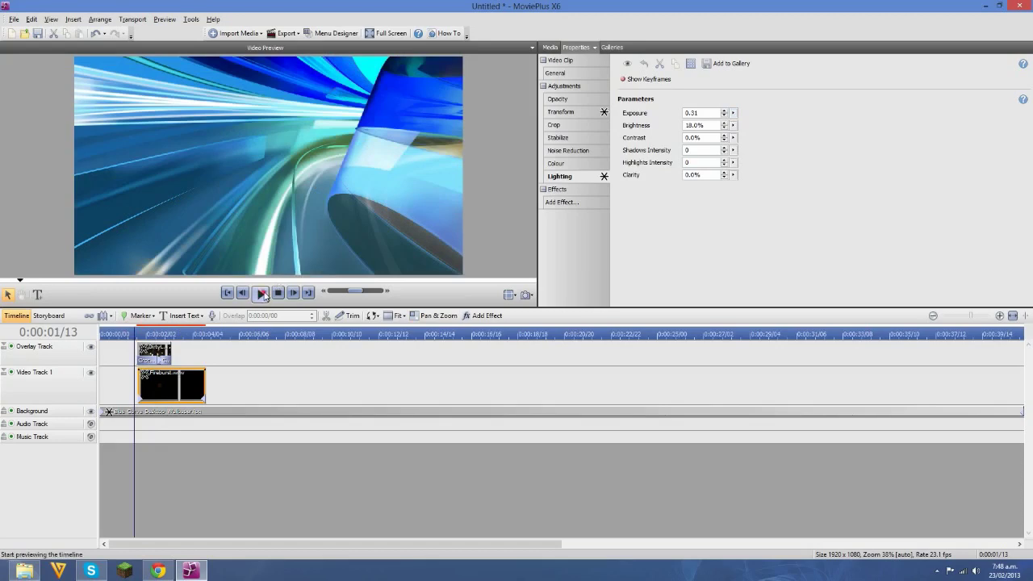
{"action": "left_click", "coordinate": [262, 293]}
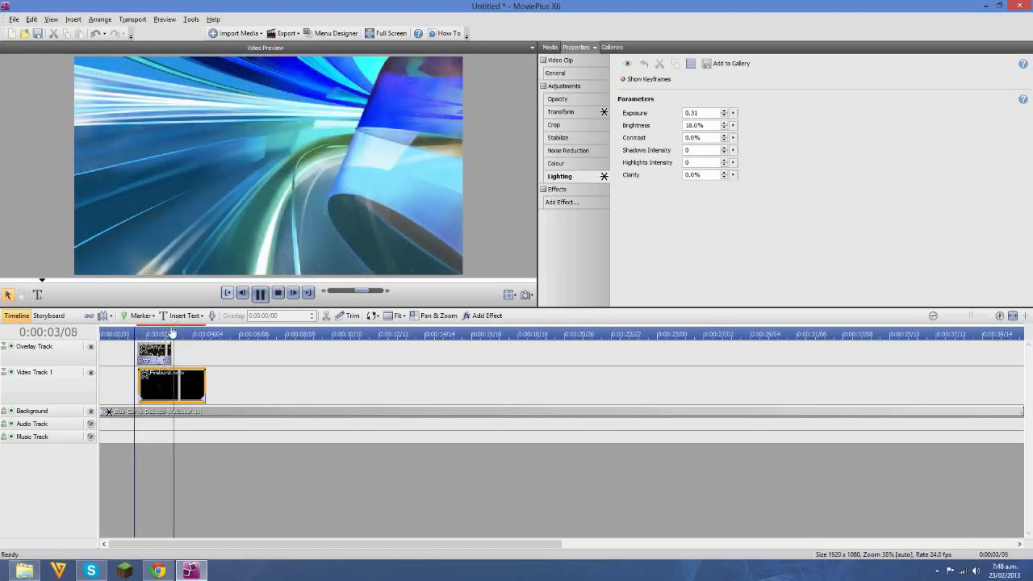
{"action": "left_click", "coordinate": [129, 332]}
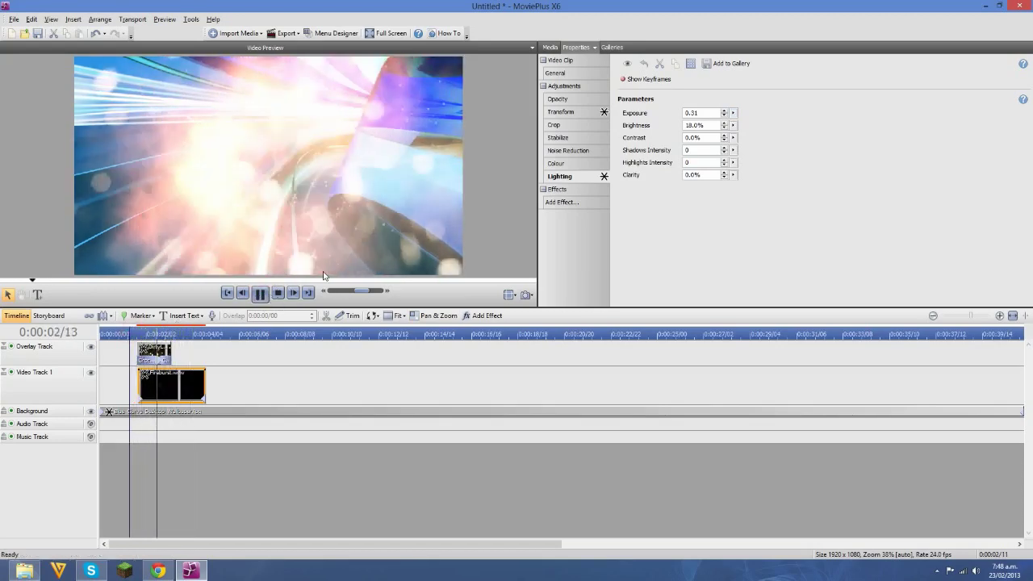
{"action": "left_click", "coordinate": [260, 293]}
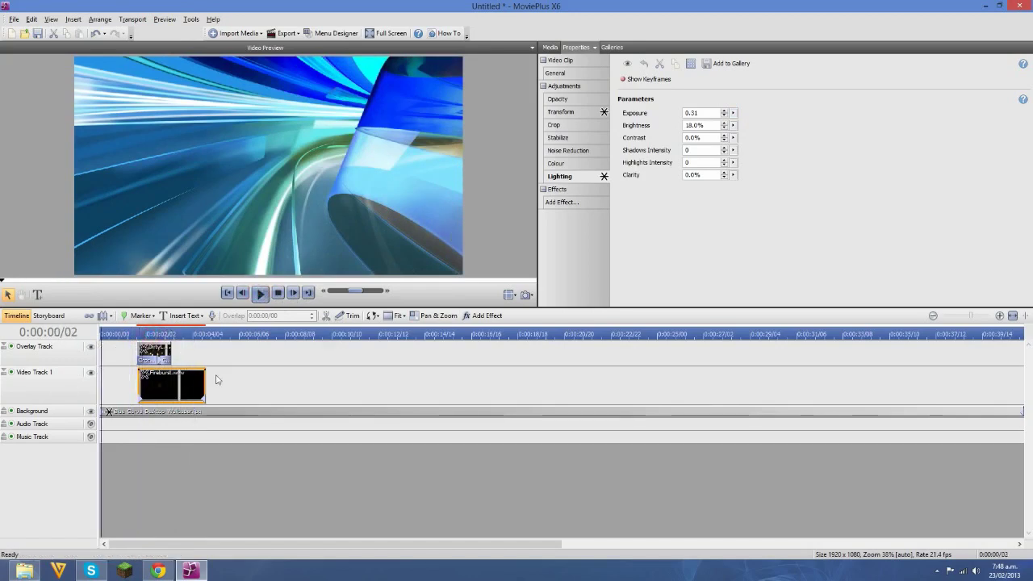
- Delete the lens and fire burst clips from the timeline and collapse Video Track 1
{"action": "left_click_drag", "start_coordinate": [224, 380], "coordinate": [46, 355]}
{"action": "key", "text": "Delete"}
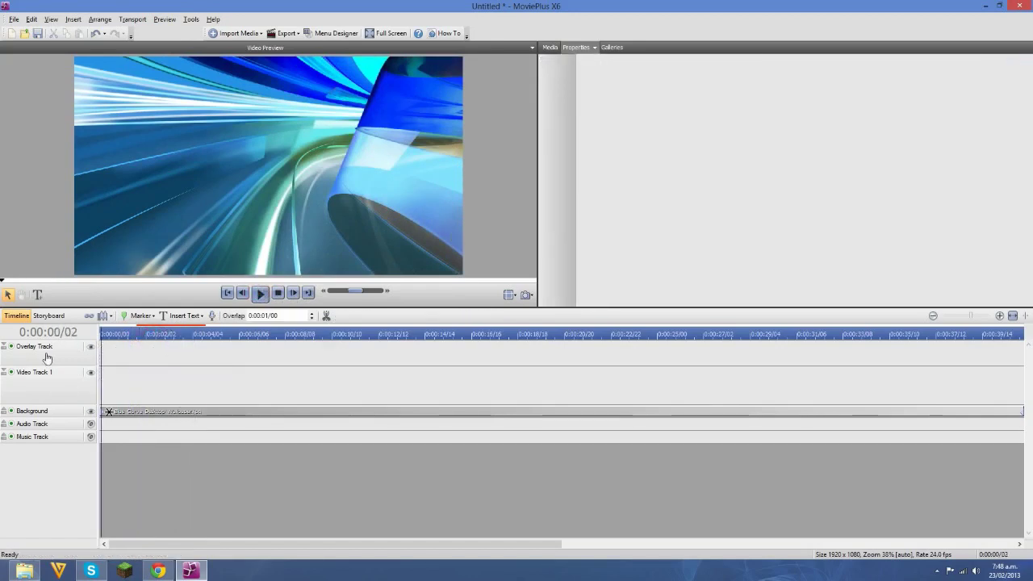
{"action": "left_click", "coordinate": [3, 376]}
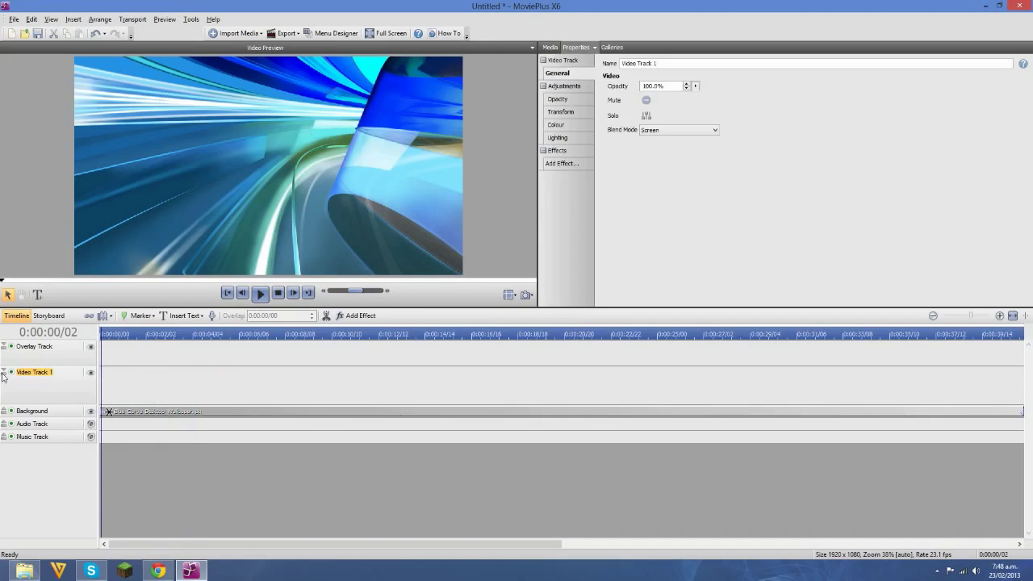
- Place Smoke puff stock footage.mp4 at the start of the Overlay Track, delete its Audio Track 1, and preview it
{"action": "left_click", "coordinate": [551, 48]}
{"action": "left_click_drag", "start_coordinate": [757, 98], "coordinate": [121, 352]}
{"action": "left_click", "coordinate": [55, 372]}
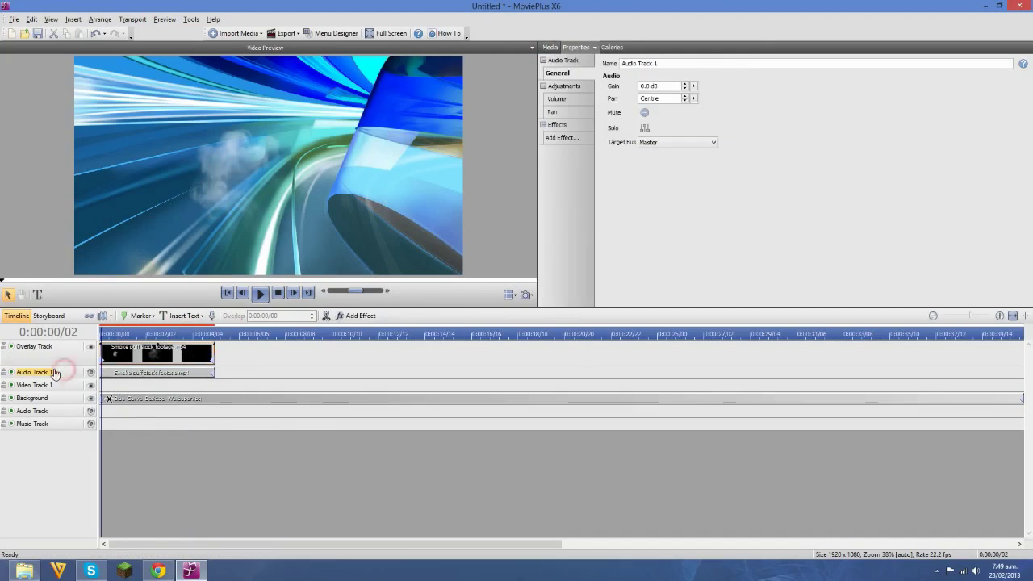
{"action": "key", "text": "Delete"}
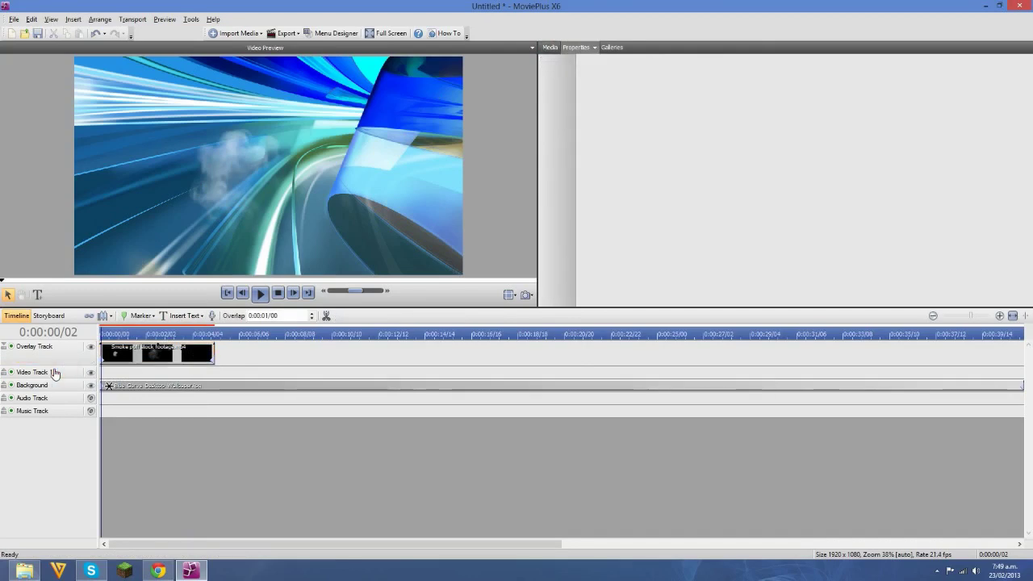
{"action": "left_click", "coordinate": [260, 294]}
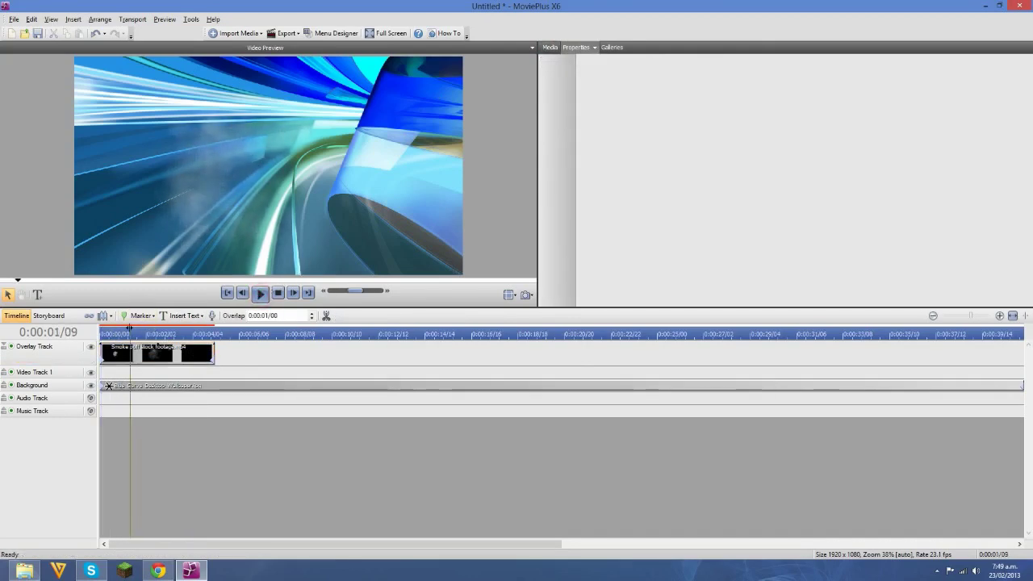
- Replay the smoke puff over the background from the start of the timeline and check the Overlay Track's blend properties
{"action": "left_click", "coordinate": [105, 333]}
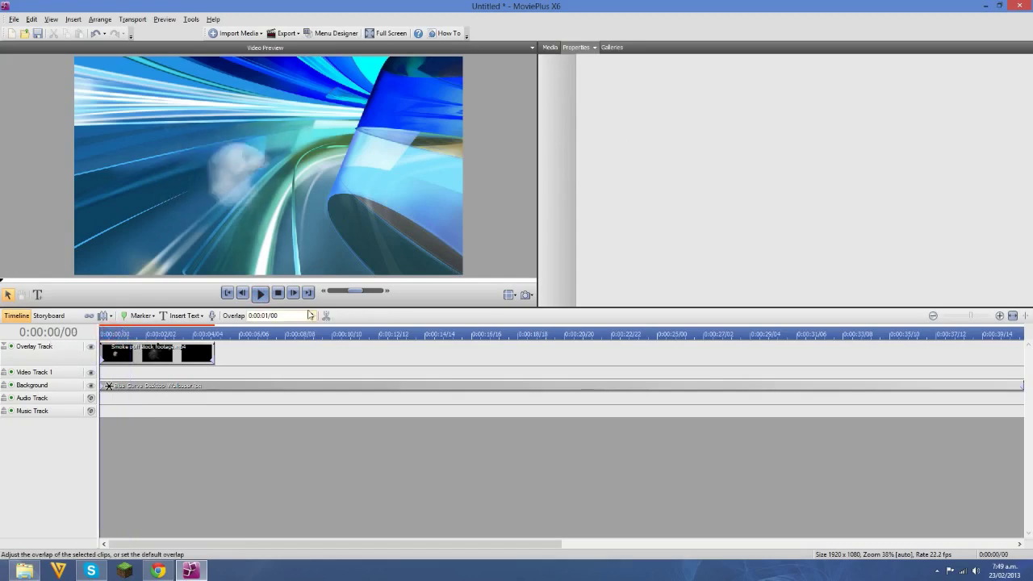
{"action": "left_click", "coordinate": [261, 293]}
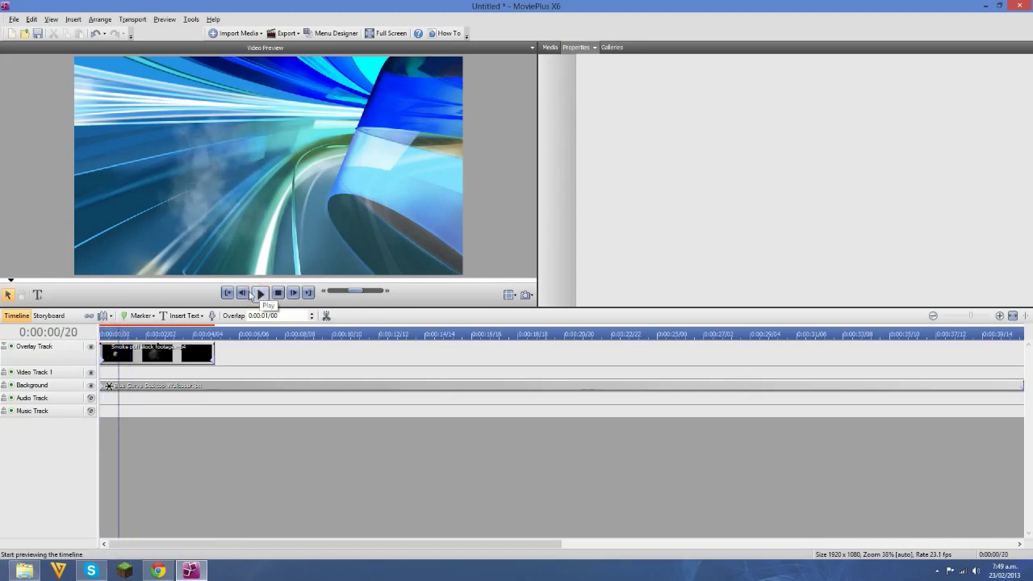
{"action": "left_click", "coordinate": [227, 293]}
{"action": "left_click", "coordinate": [80, 353]}
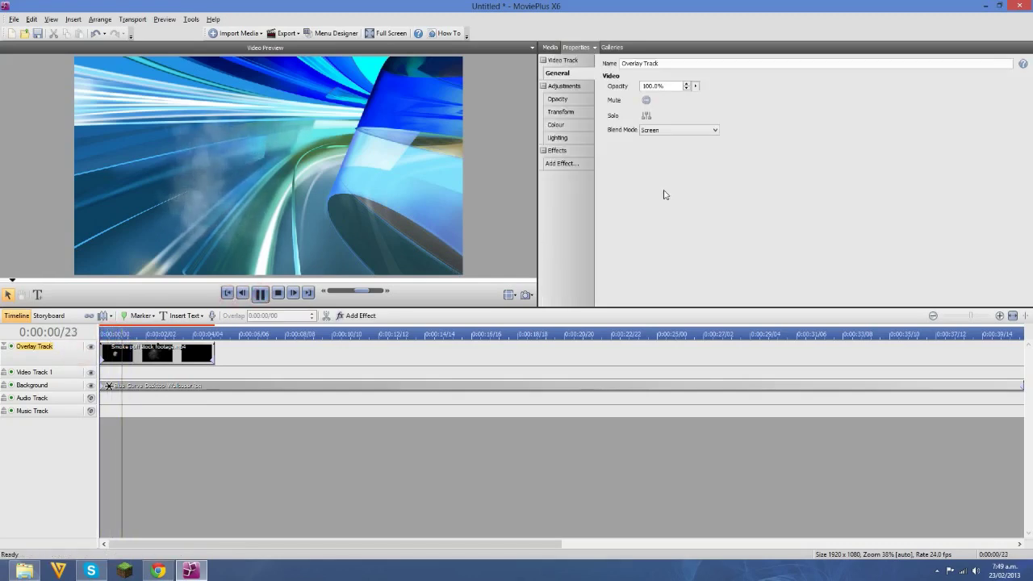
{"action": "left_click", "coordinate": [227, 293]}
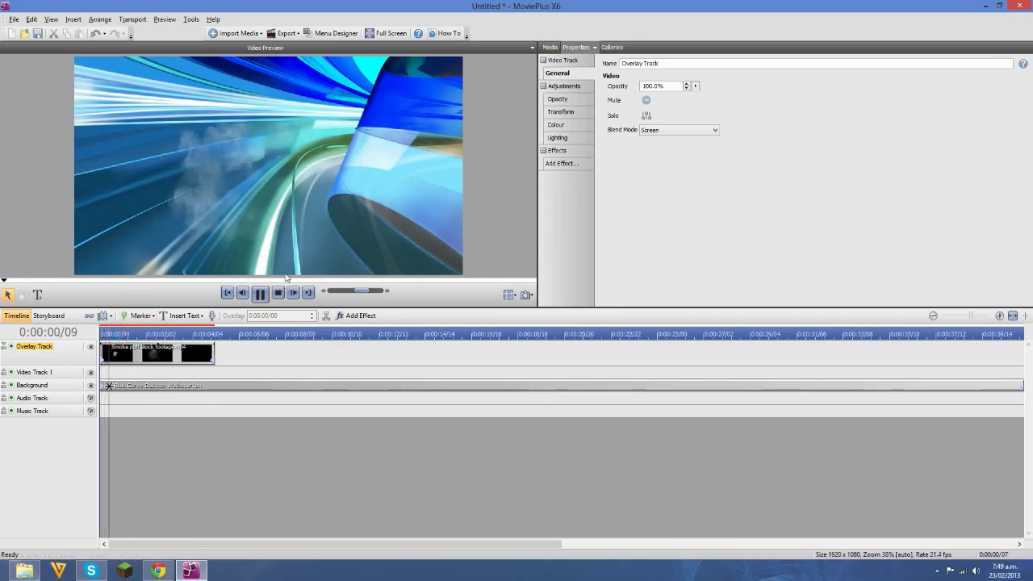
{"action": "left_click", "coordinate": [260, 294]}
- Delete the Smoke puff stock footage.mp4 clip from the Overlay Track
{"action": "left_click", "coordinate": [153, 350]}
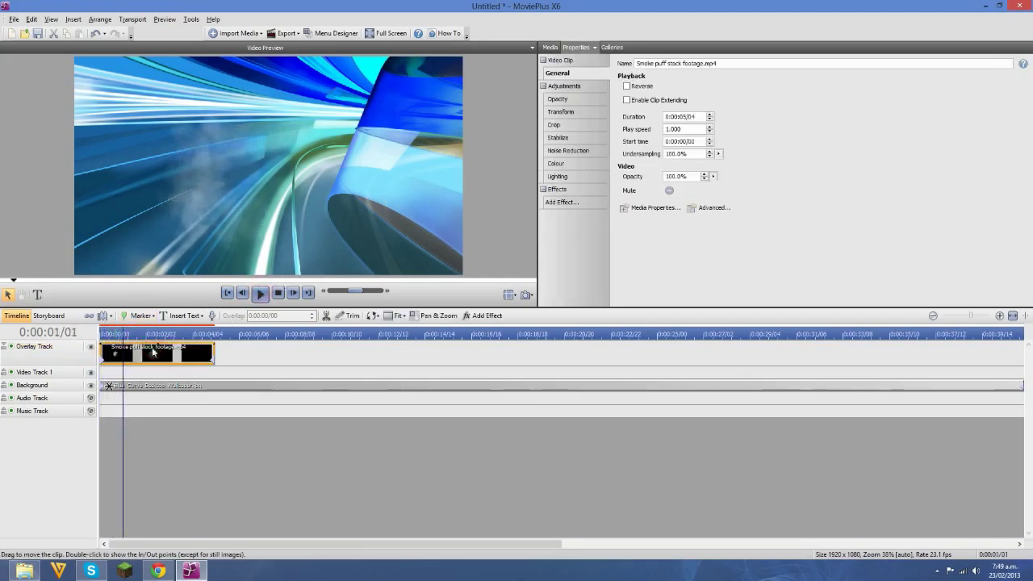
{"action": "key", "text": "Delete"}
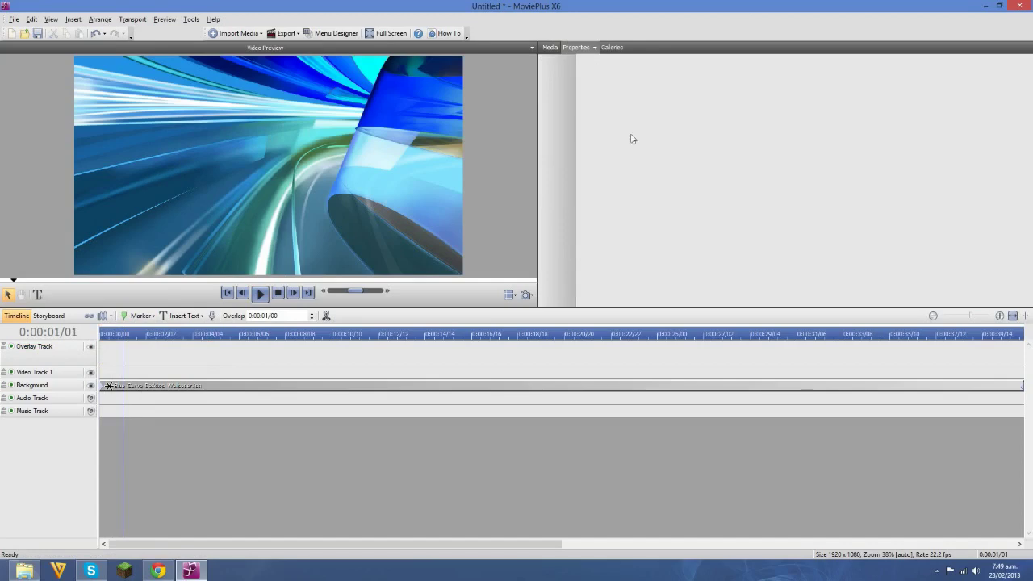